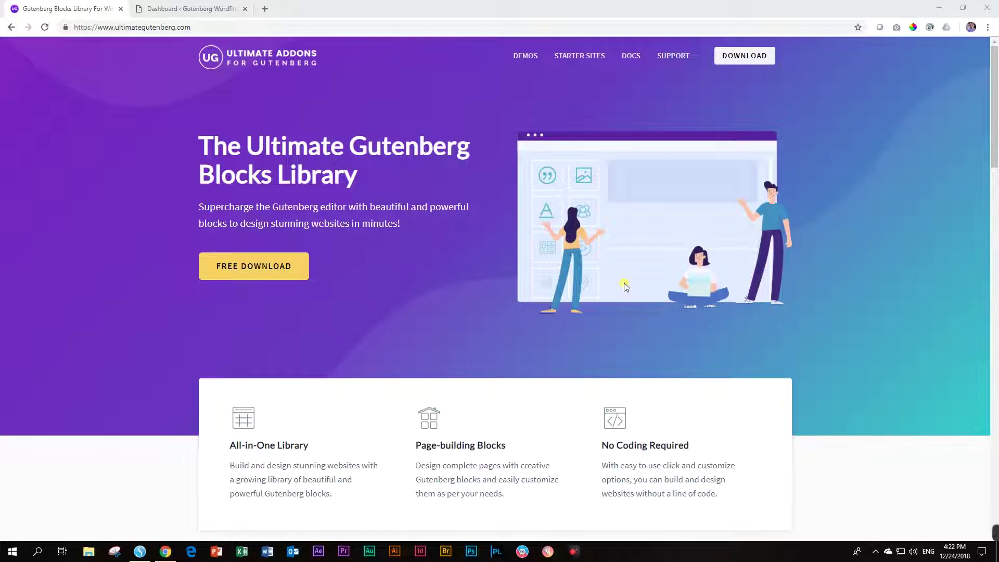
{"action": "scroll", "coordinate": [622, 281], "scroll_direction": "down", "scroll_amount": 2}
{"action": "scroll", "coordinate": [622, 282], "scroll_direction": "down", "scroll_amount": 2}
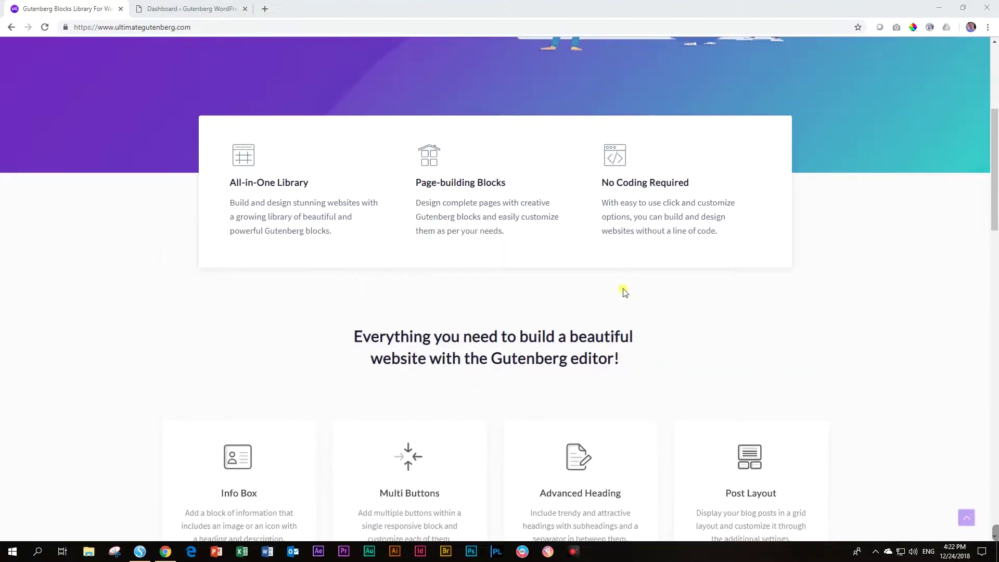
{"action": "scroll", "coordinate": [622, 294], "scroll_direction": "down", "scroll_amount": 2}
{"action": "scroll", "coordinate": [622, 294], "scroll_direction": "down", "scroll_amount": 3}
{"action": "scroll", "coordinate": [622, 295], "scroll_direction": "down", "scroll_amount": 3}
{"action": "scroll", "coordinate": [623, 295], "scroll_direction": "up", "scroll_amount": 5}
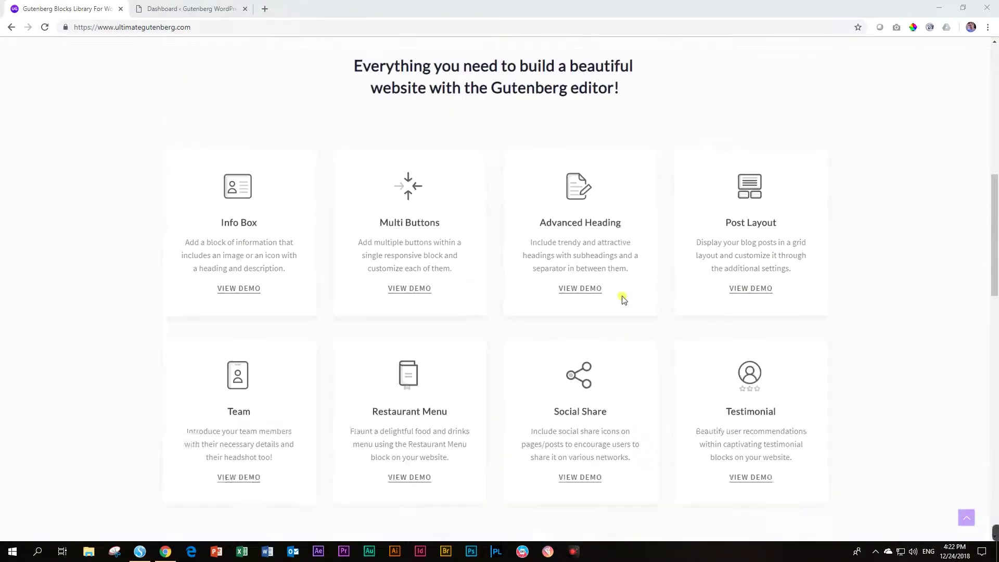
{"action": "scroll", "coordinate": [622, 294], "scroll_direction": "up", "scroll_amount": 5}
- Go to the STARTER SITES page of the Ultimate Addons for Gutenberg website
{"action": "left_click", "coordinate": [594, 60]}
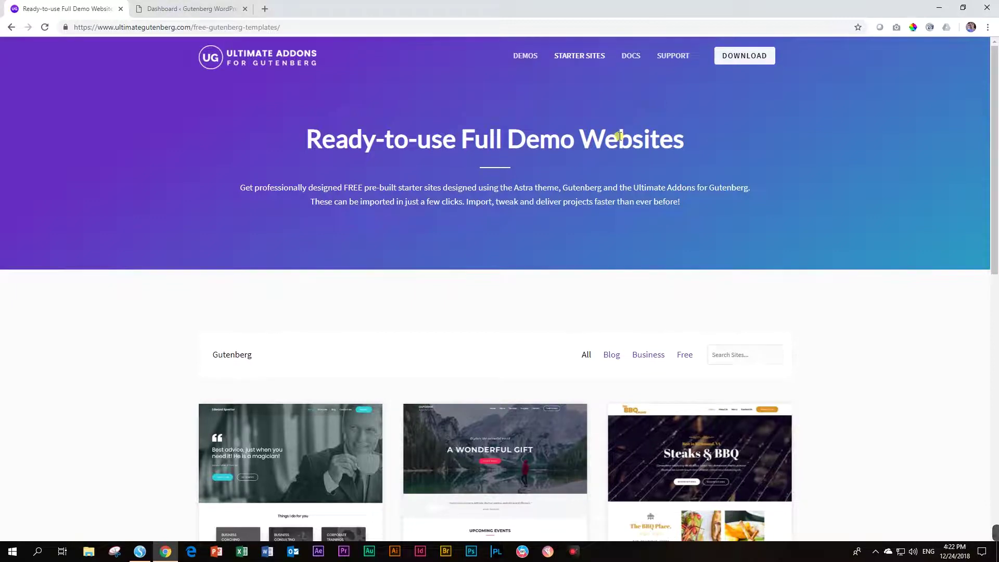
{"action": "scroll", "coordinate": [618, 137], "scroll_direction": "down", "scroll_amount": 3}
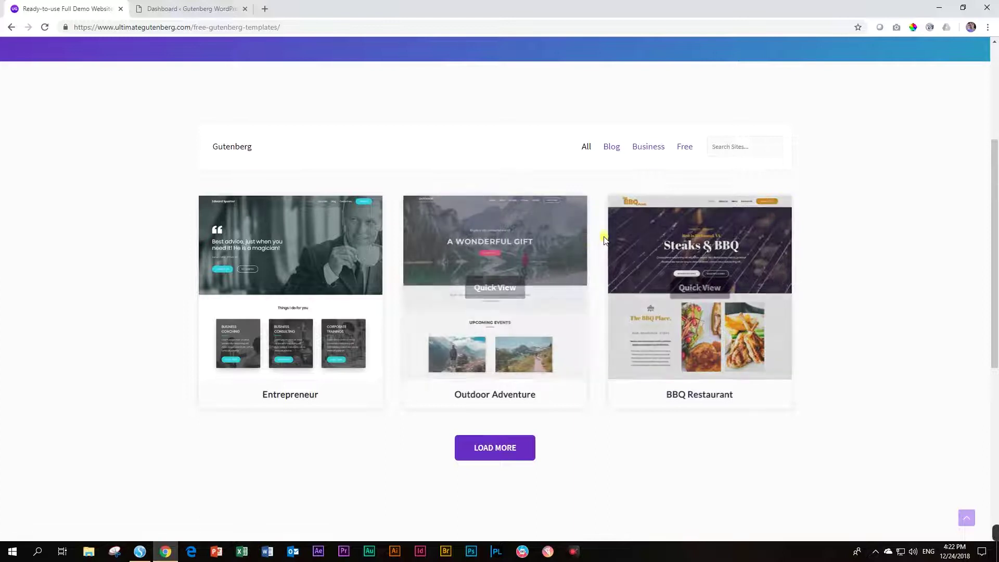
{"action": "scroll", "coordinate": [603, 236], "scroll_direction": "up", "scroll_amount": 3}
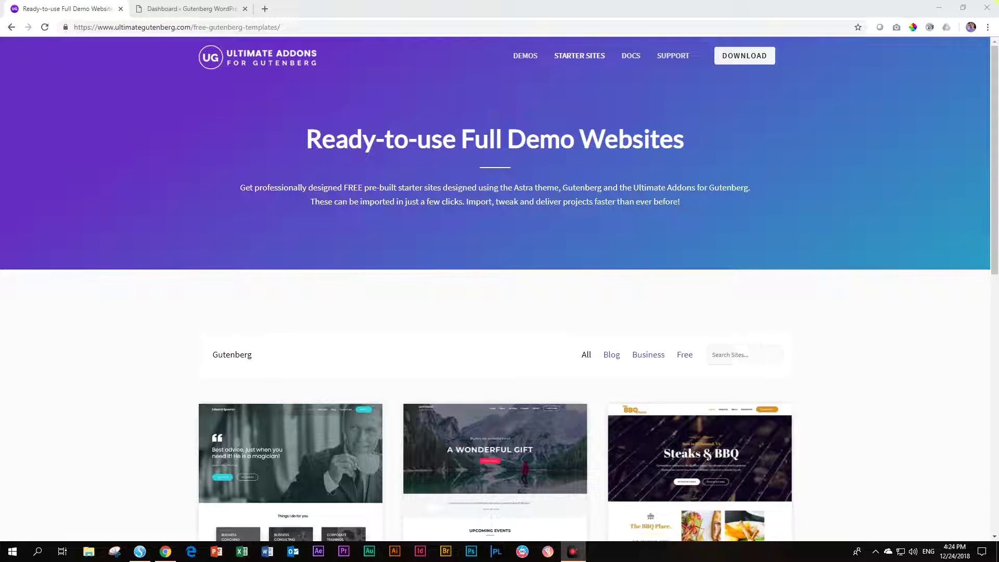
{"action": "scroll", "coordinate": [687, 100], "scroll_direction": "down", "scroll_amount": 3}
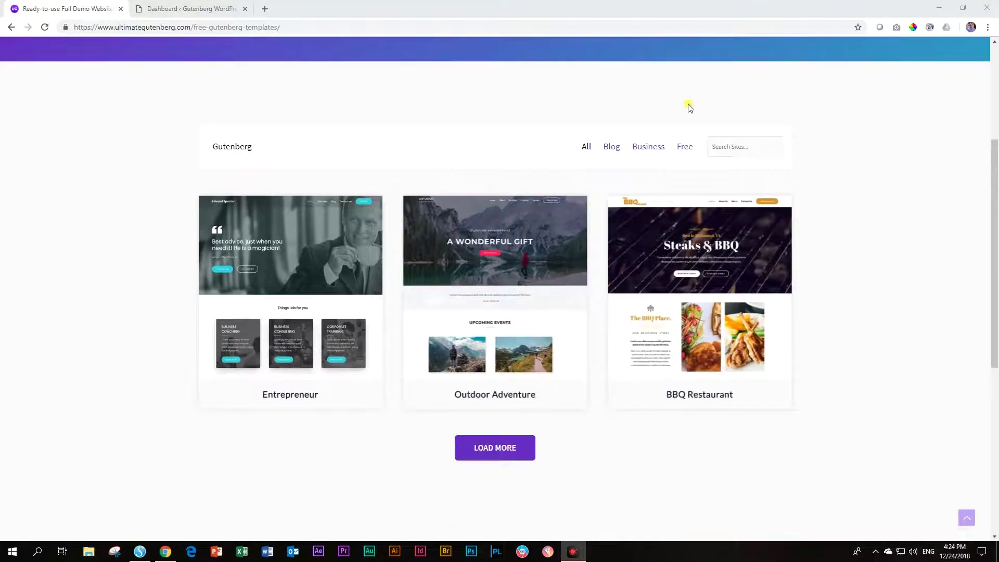
{"action": "scroll", "coordinate": [690, 112], "scroll_direction": "down", "scroll_amount": 4}
{"action": "scroll", "coordinate": [692, 117], "scroll_direction": "up", "scroll_amount": 5}
{"action": "scroll", "coordinate": [696, 118], "scroll_direction": "up", "scroll_amount": 2}
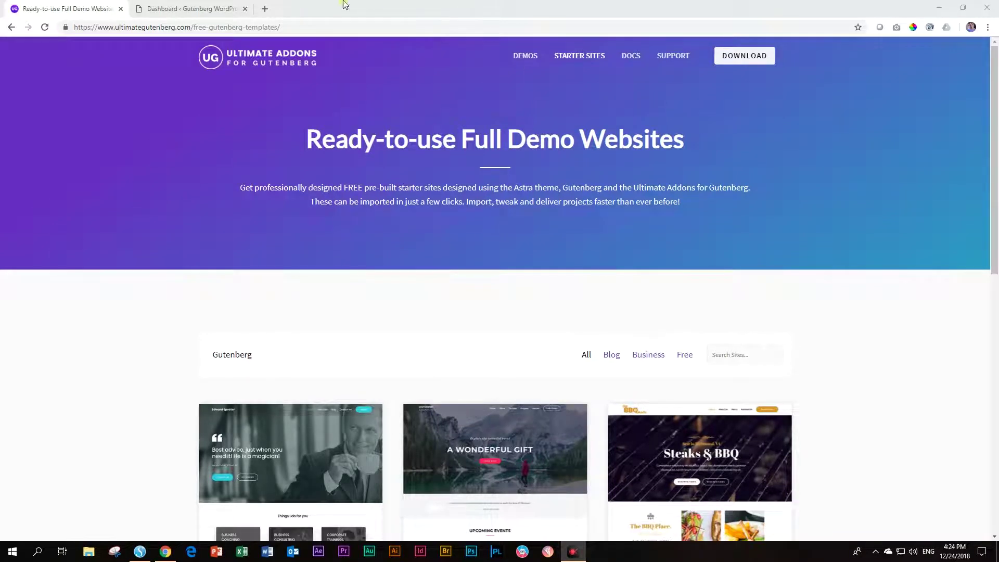
- From the dashboard, find 'astra' under Appearance > Themes > Add New, then install and activate it
{"action": "left_click", "coordinate": [173, 8]}
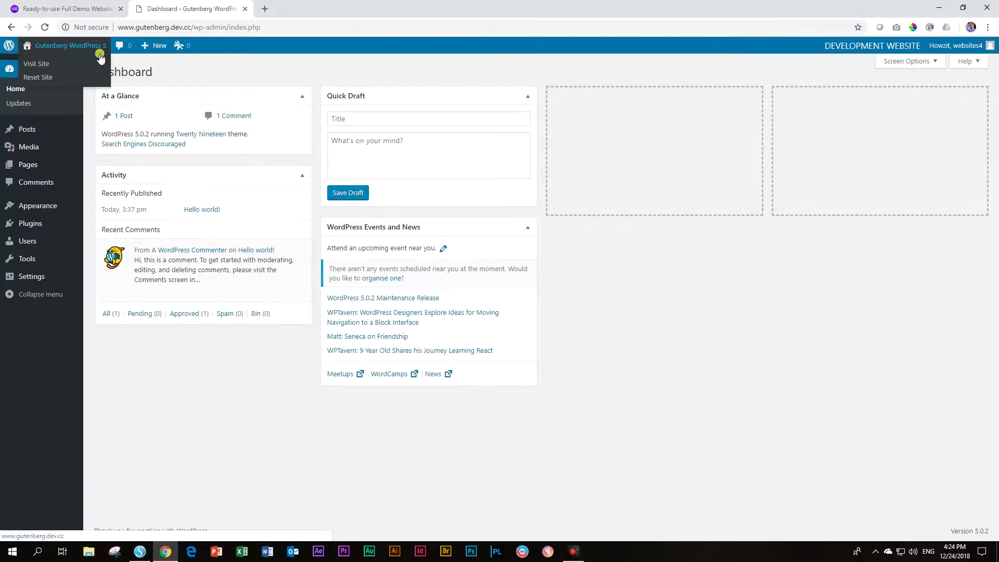
{"action": "mouse_move", "coordinate": [38, 206]}
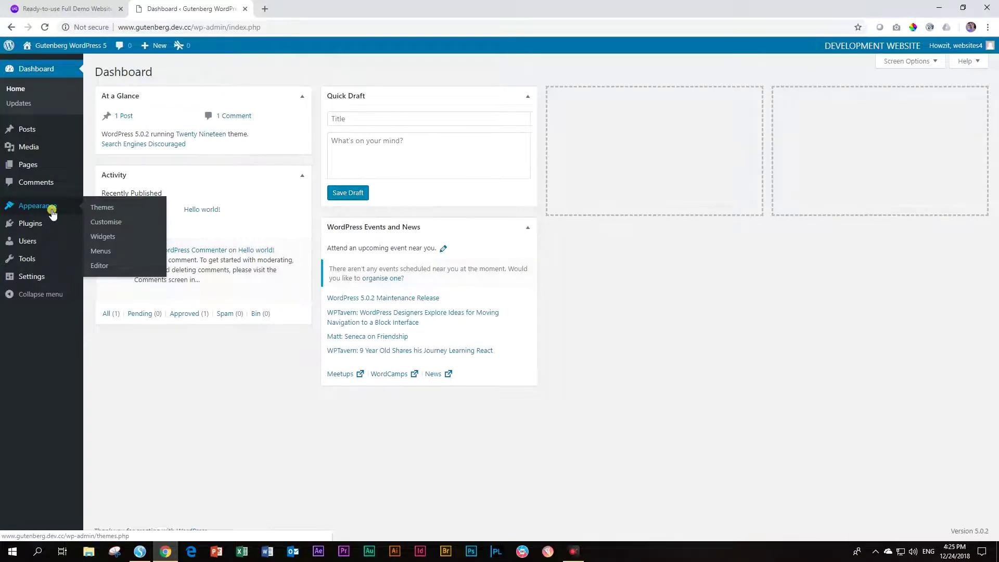
{"action": "left_click", "coordinate": [116, 210]}
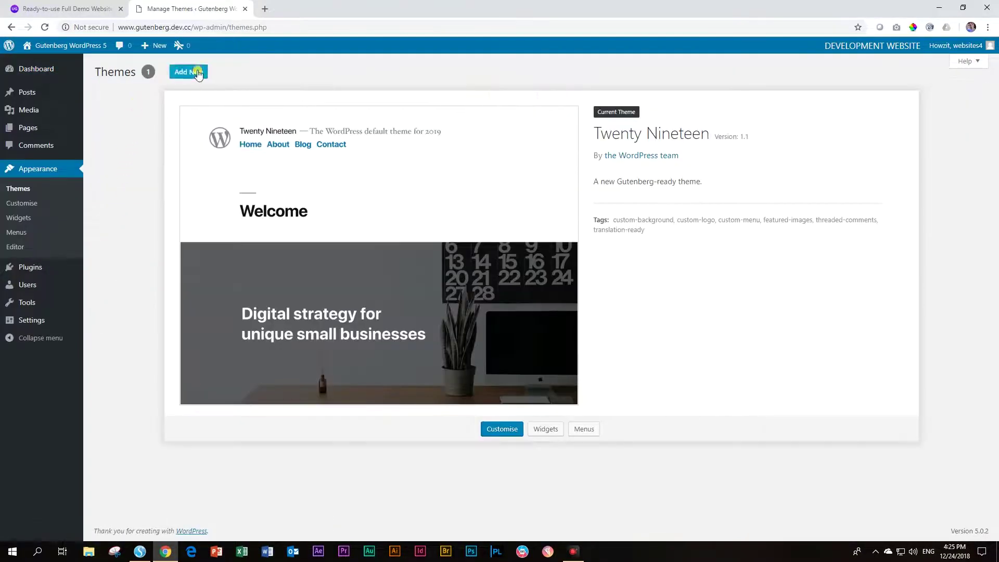
{"action": "left_click", "coordinate": [197, 73]}
{"action": "left_click", "coordinate": [867, 101]}
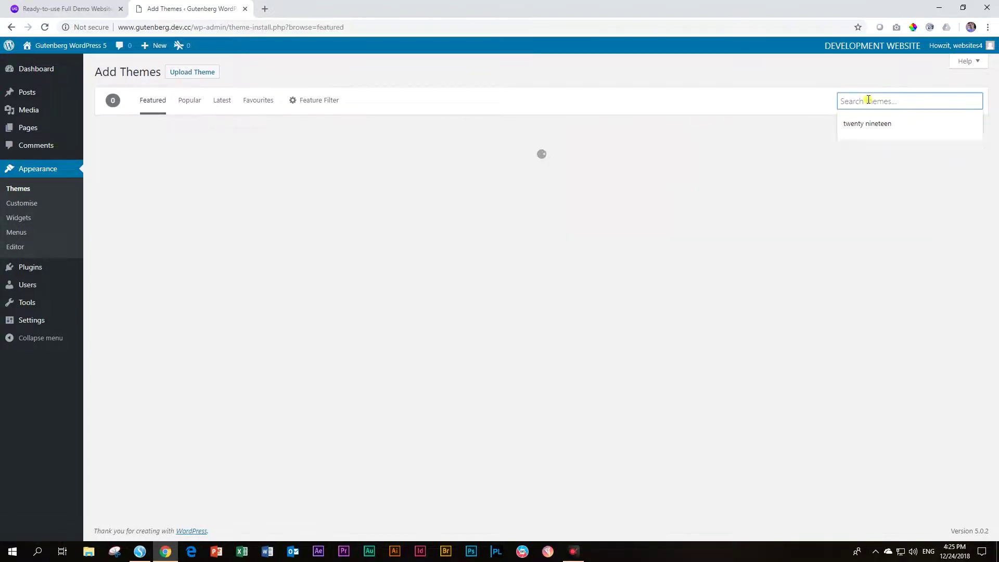
{"action": "type", "text": "astra"}
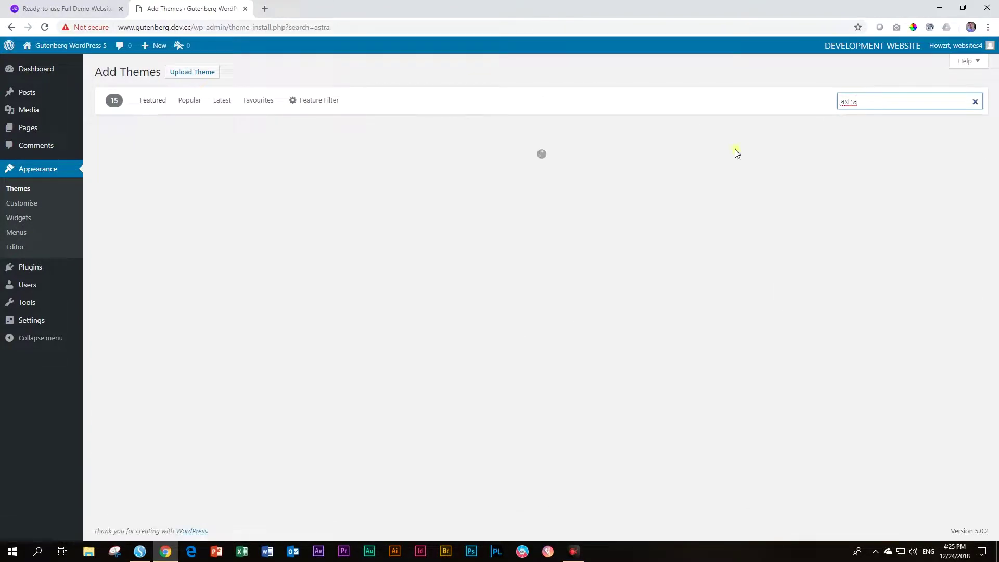
{"action": "left_click", "coordinate": [239, 296]}
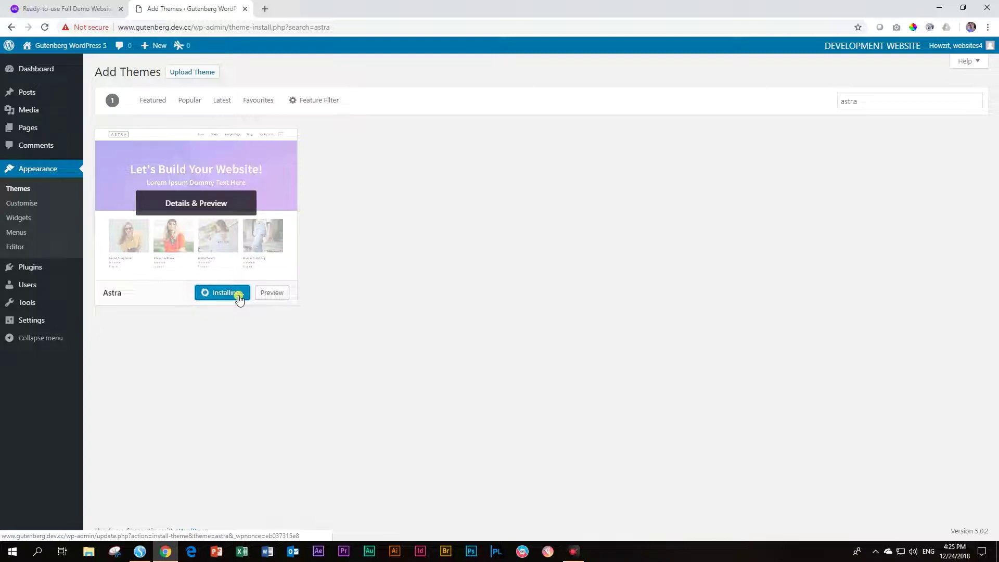
{"action": "left_click", "coordinate": [218, 296]}
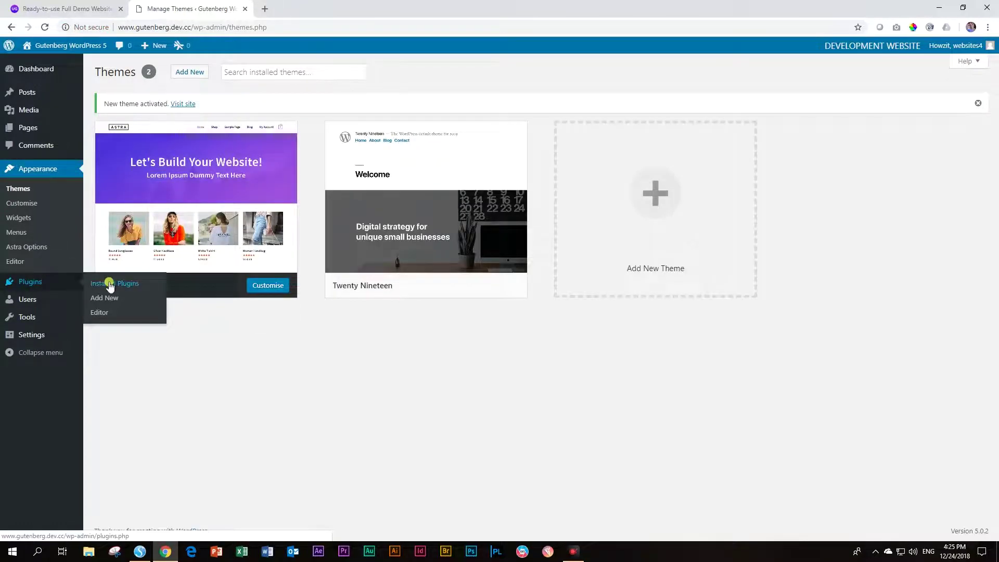
- Search new plugins for 'astra starter sites', then install and activate it
{"action": "left_click", "coordinate": [109, 286]}
{"action": "left_click", "coordinate": [159, 76]}
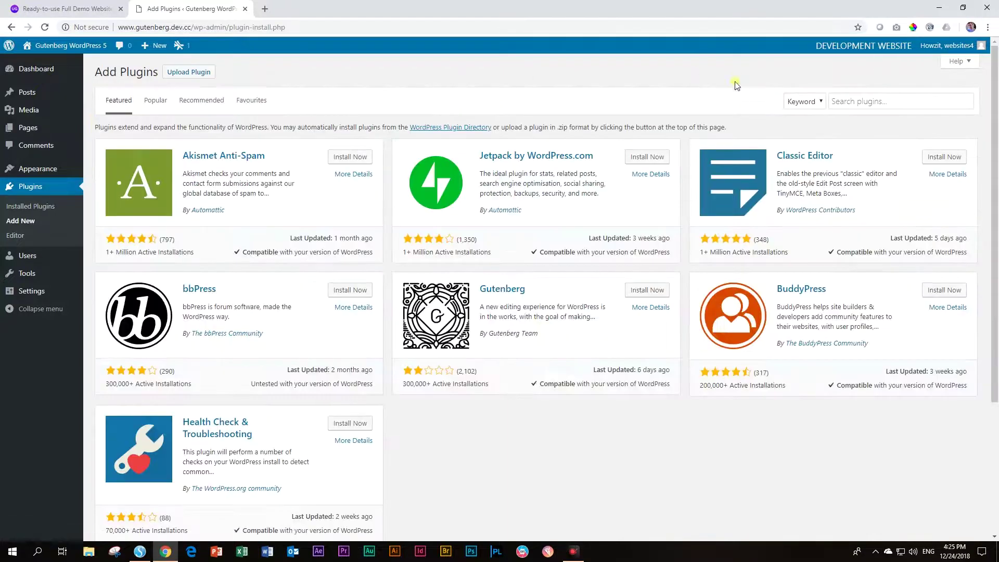
{"action": "left_click", "coordinate": [911, 103]}
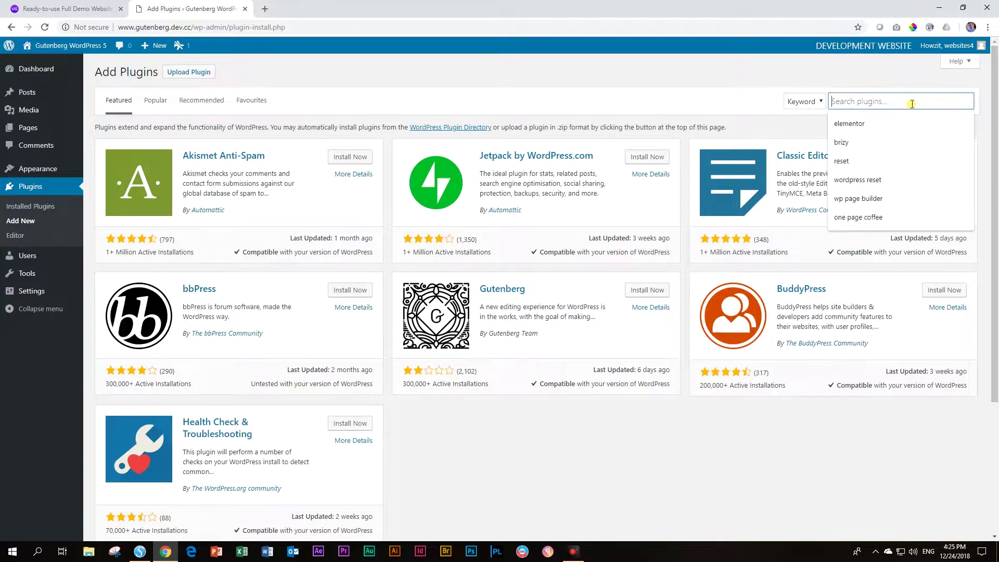
{"action": "type", "text": "astra"}
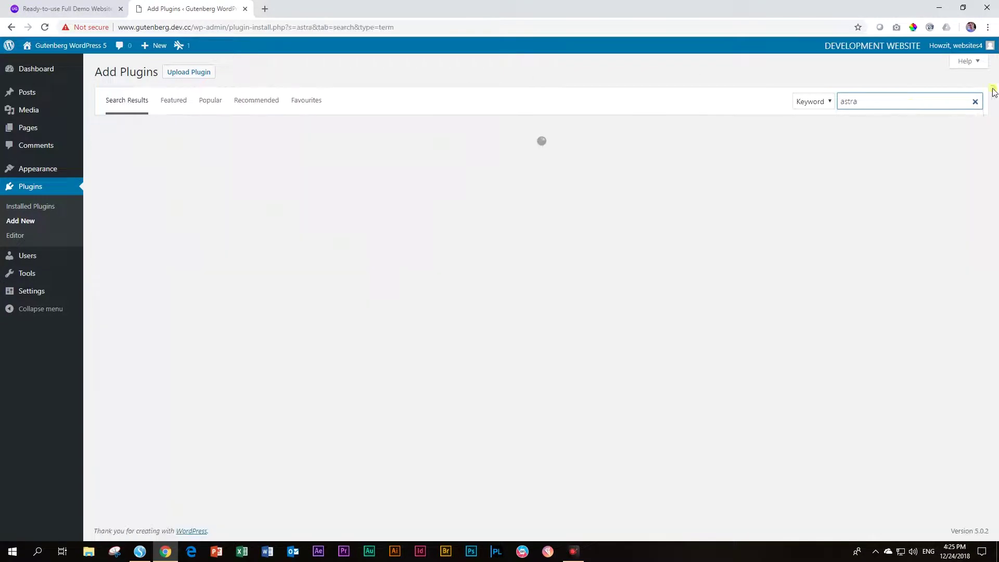
{"action": "type", "text": " sta"}
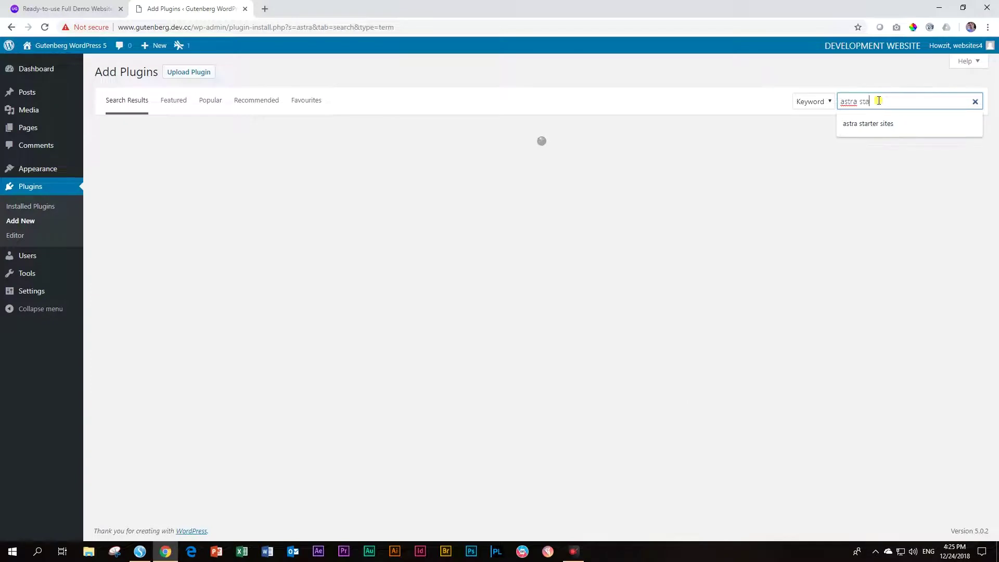
{"action": "type", "text": "rter sites"}
{"action": "key", "text": "Return"}
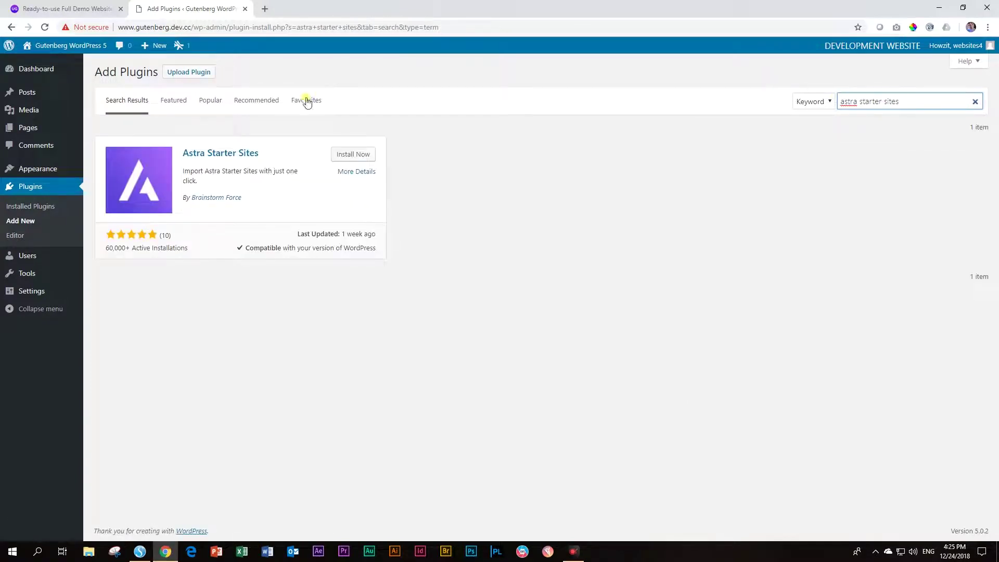
{"action": "left_click", "coordinate": [351, 155]}
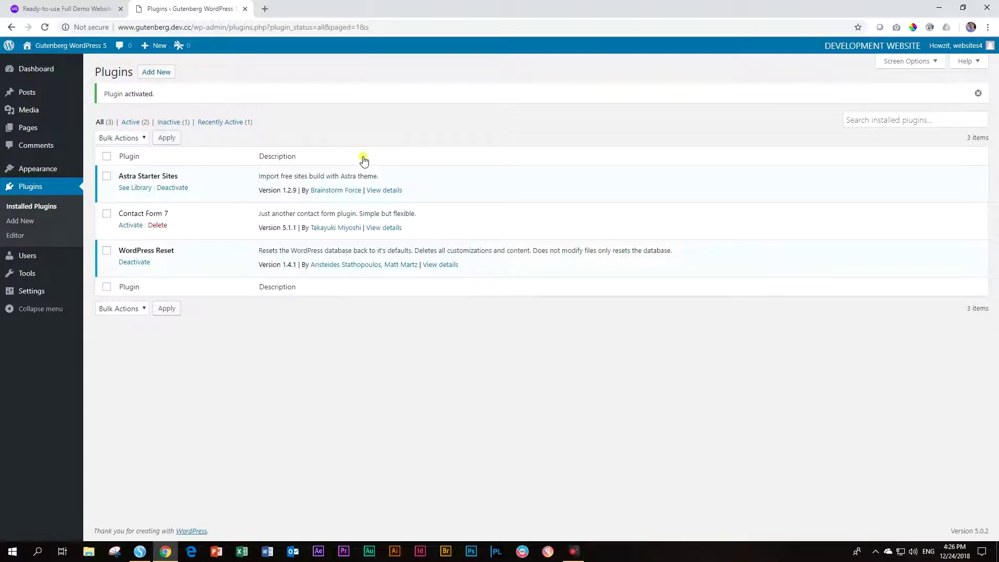
{"action": "mouse_move", "coordinate": [37, 168]}
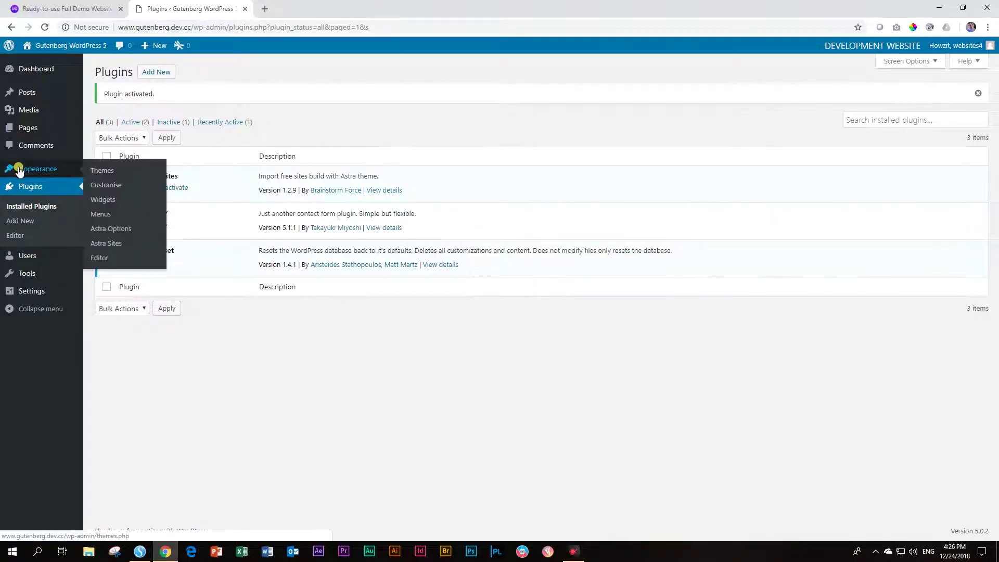
- Filter the Astra Sites library to Gutenberg and preview Outdoor Adventure
{"action": "left_click", "coordinate": [104, 244]}
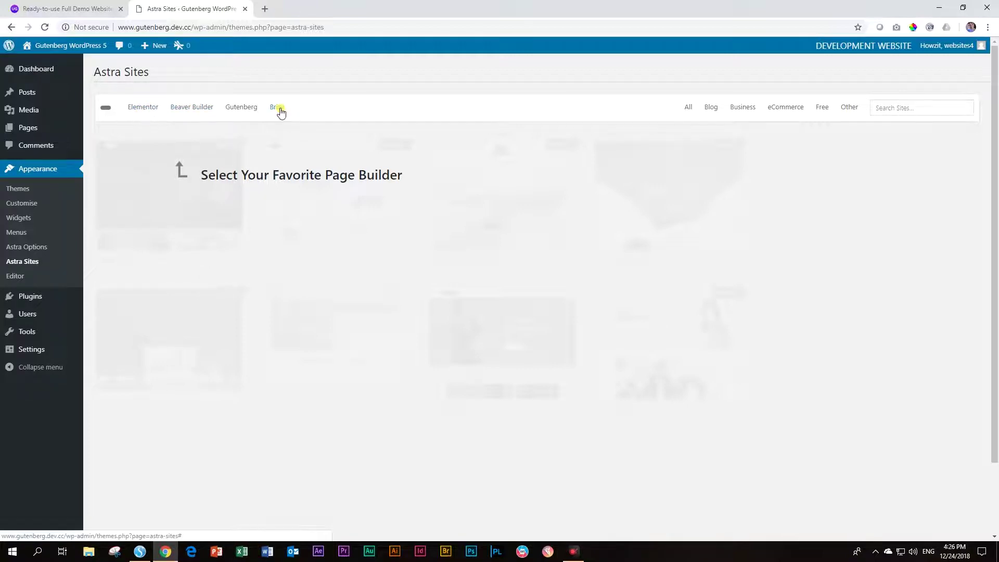
{"action": "left_click", "coordinate": [242, 109]}
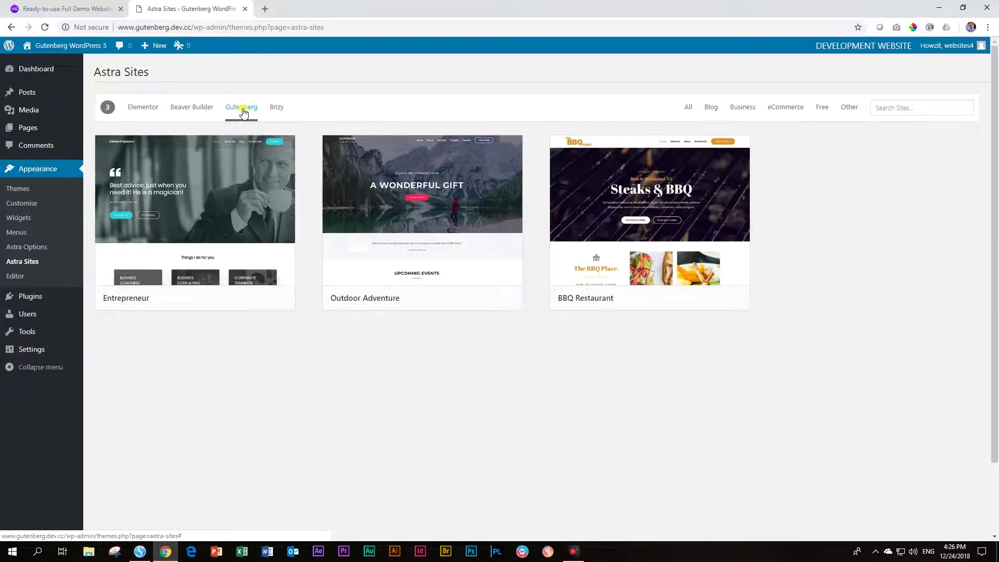
{"action": "mouse_move", "coordinate": [422, 212]}
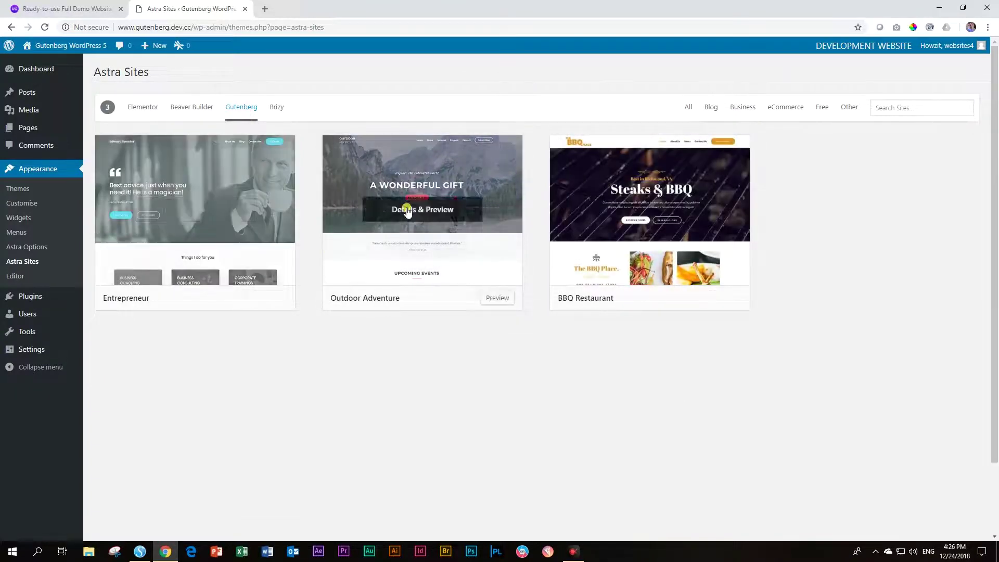
{"action": "left_click", "coordinate": [392, 202]}
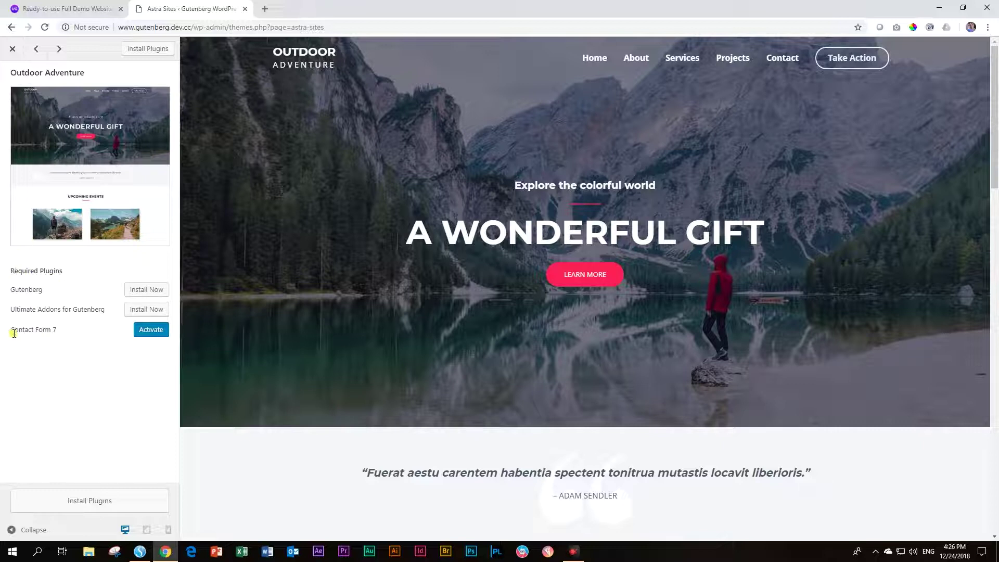
- Review the required plugins list, then install and activate all of them
{"action": "left_click", "coordinate": [151, 332]}
{"action": "double_click", "coordinate": [17, 288]}
{"action": "left_click", "coordinate": [52, 312]}
{"action": "double_click", "coordinate": [24, 289]}
{"action": "left_click", "coordinate": [159, 53]}
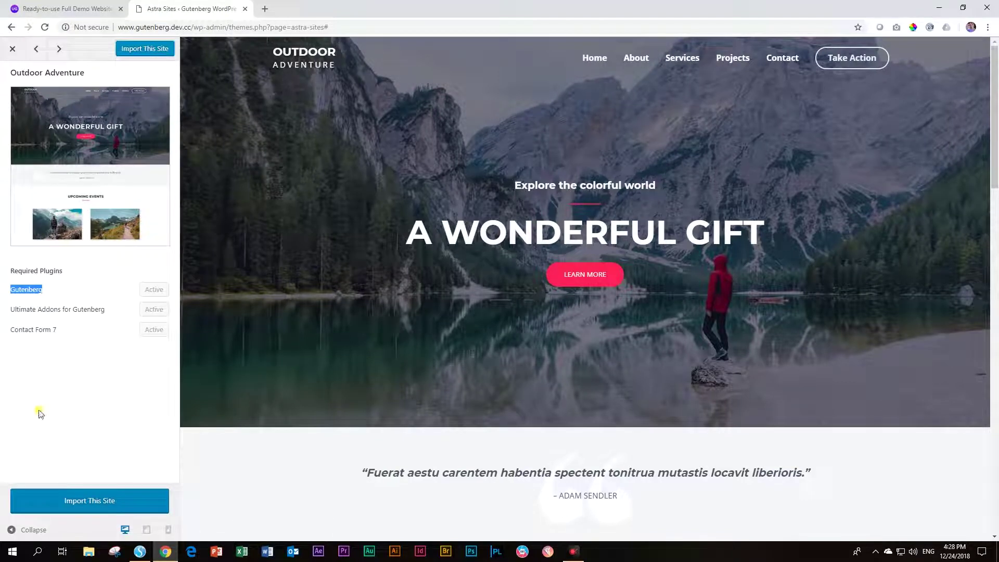
- Start the Outdoor Adventure site import and confirm it
{"action": "left_click", "coordinate": [105, 506]}
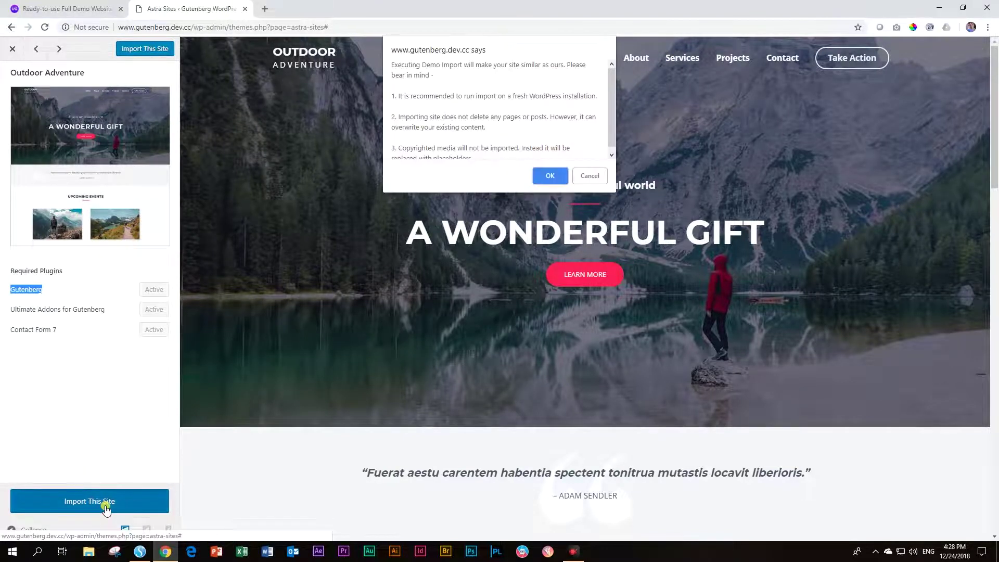
{"action": "left_click", "coordinate": [550, 175]}
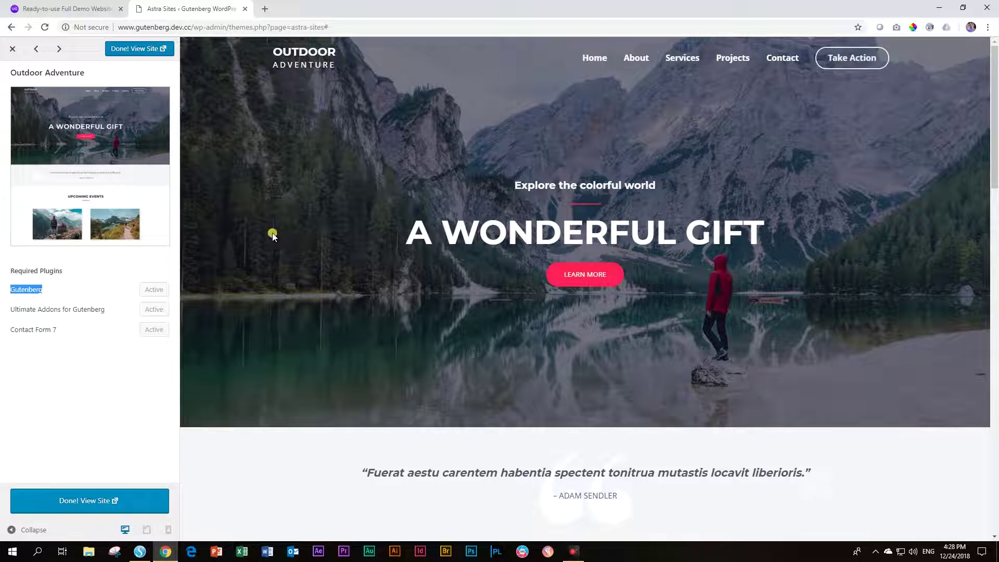
- Open the imported site, visit About and Projects, then return to Home
{"action": "left_click", "coordinate": [106, 503]}
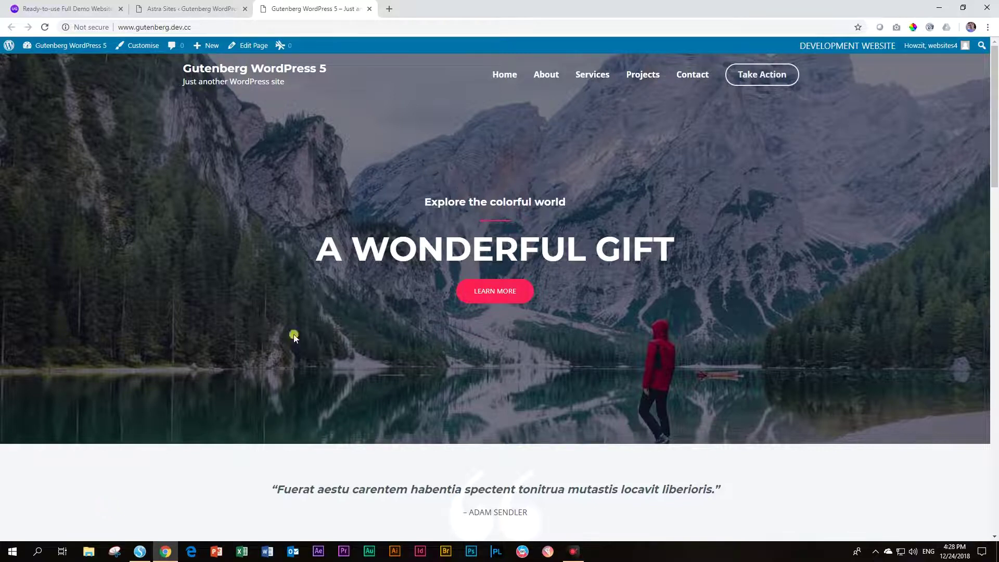
{"action": "scroll", "coordinate": [390, 322], "scroll_direction": "down", "scroll_amount": 3}
{"action": "scroll", "coordinate": [396, 322], "scroll_direction": "down", "scroll_amount": 3}
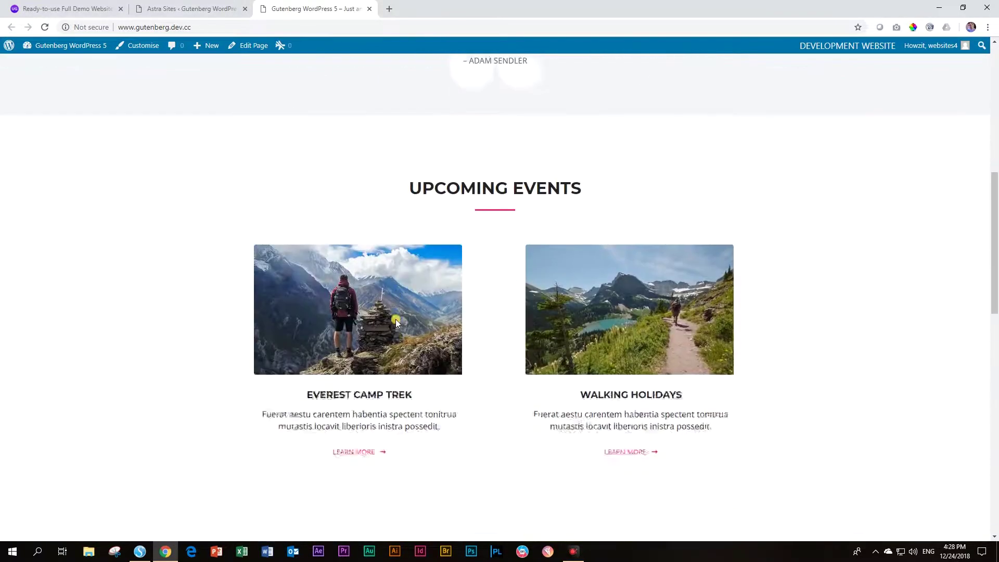
{"action": "scroll", "coordinate": [395, 322], "scroll_direction": "down", "scroll_amount": 2}
{"action": "scroll", "coordinate": [397, 322], "scroll_direction": "down", "scroll_amount": 2}
{"action": "scroll", "coordinate": [397, 322], "scroll_direction": "down", "scroll_amount": 3}
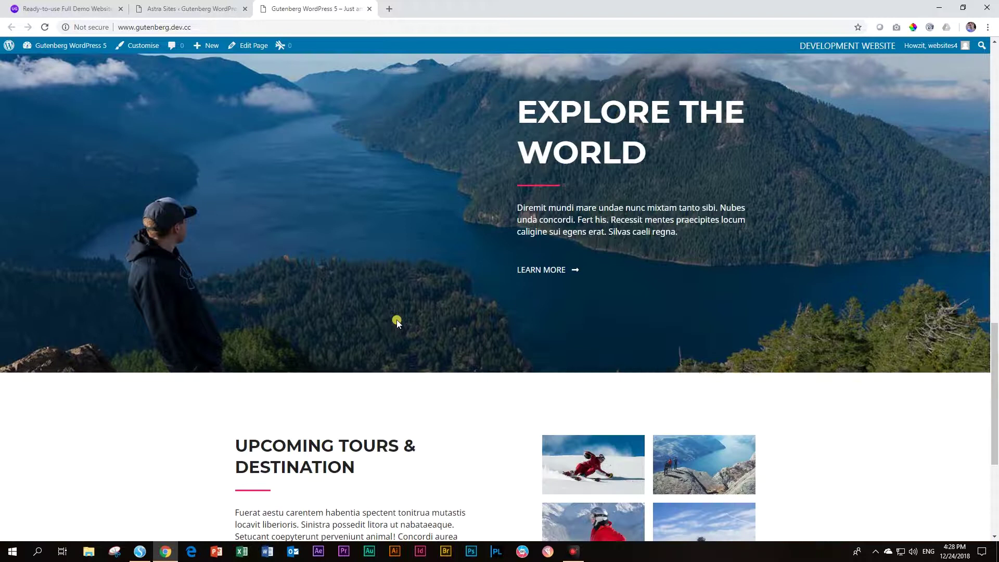
{"action": "scroll", "coordinate": [397, 321], "scroll_direction": "down", "scroll_amount": 3}
{"action": "scroll", "coordinate": [397, 322], "scroll_direction": "up", "scroll_amount": 3}
{"action": "scroll", "coordinate": [397, 322], "scroll_direction": "up", "scroll_amount": 5}
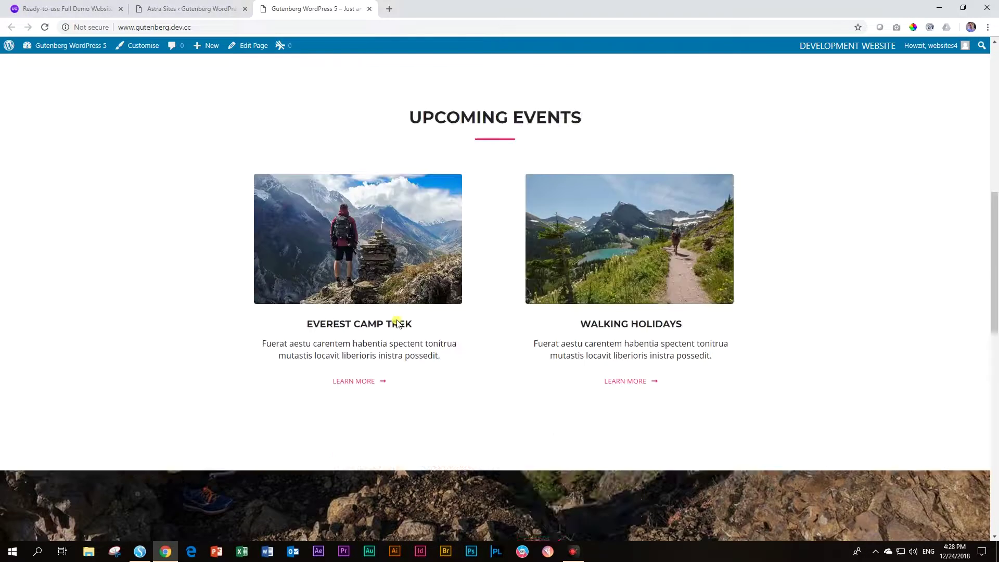
{"action": "scroll", "coordinate": [396, 322], "scroll_direction": "up", "scroll_amount": 3}
{"action": "scroll", "coordinate": [397, 322], "scroll_direction": "up", "scroll_amount": 5}
{"action": "scroll", "coordinate": [396, 319], "scroll_direction": "up", "scroll_amount": 1}
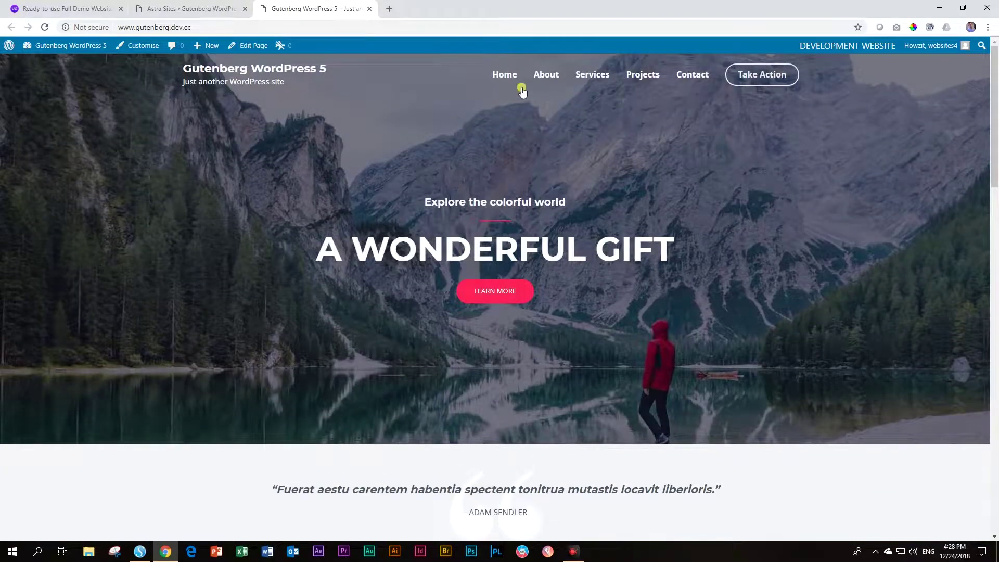
{"action": "left_click", "coordinate": [537, 76]}
{"action": "scroll", "coordinate": [553, 153], "scroll_direction": "down", "scroll_amount": 1}
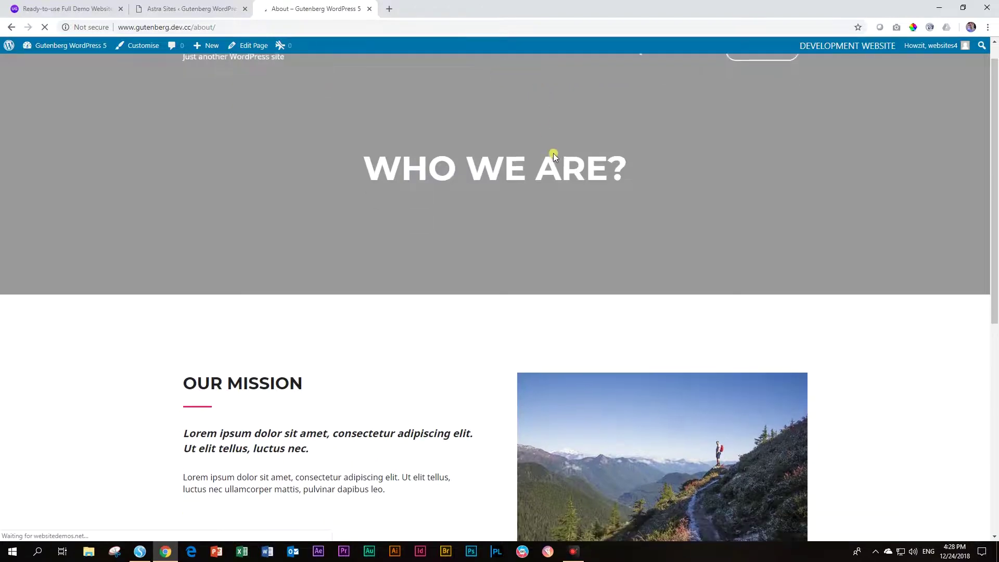
{"action": "scroll", "coordinate": [554, 153], "scroll_direction": "down", "scroll_amount": 4}
{"action": "scroll", "coordinate": [553, 156], "scroll_direction": "down", "scroll_amount": 2}
{"action": "scroll", "coordinate": [552, 157], "scroll_direction": "up", "scroll_amount": 2}
{"action": "scroll", "coordinate": [551, 164], "scroll_direction": "up", "scroll_amount": 4}
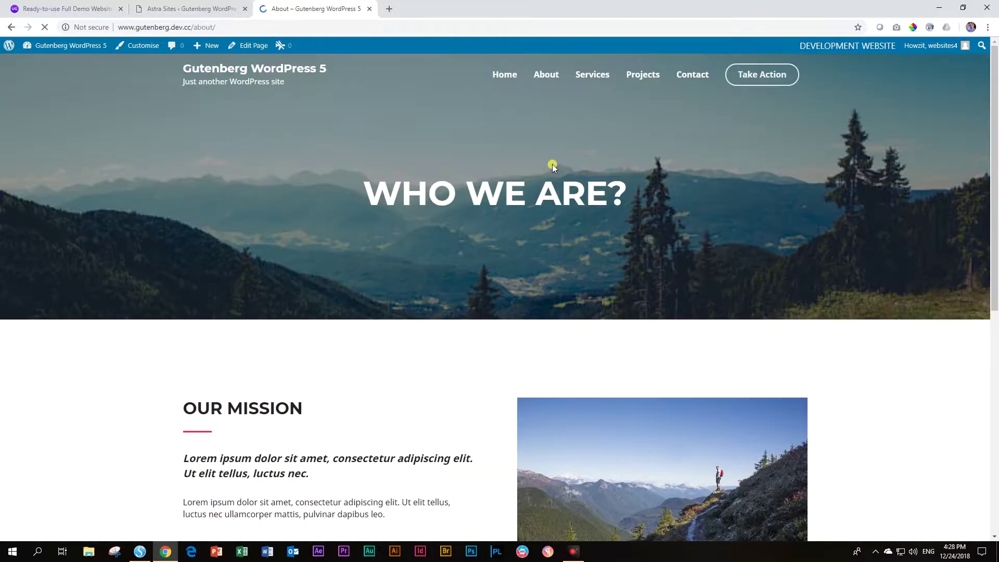
{"action": "left_click", "coordinate": [636, 79]}
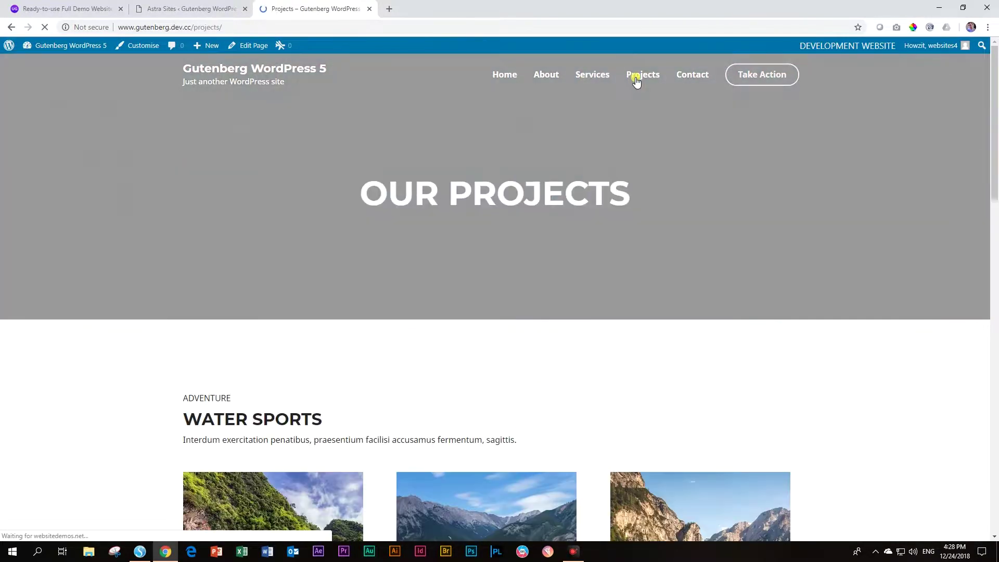
{"action": "scroll", "coordinate": [637, 88], "scroll_direction": "down", "scroll_amount": 4}
{"action": "scroll", "coordinate": [637, 97], "scroll_direction": "down", "scroll_amount": 4}
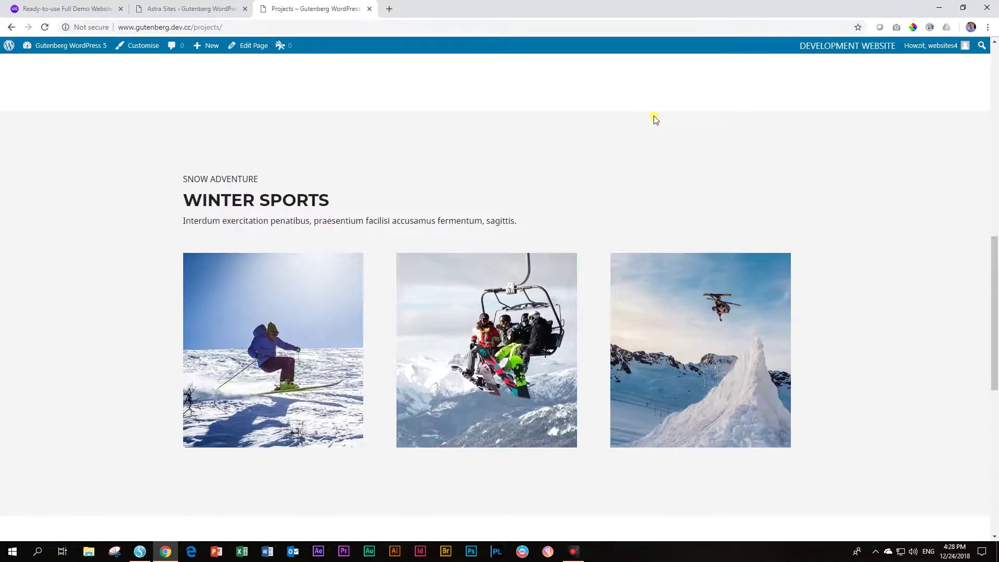
{"action": "scroll", "coordinate": [654, 119], "scroll_direction": "down", "scroll_amount": 5}
{"action": "scroll", "coordinate": [654, 119], "scroll_direction": "up", "scroll_amount": 5}
{"action": "scroll", "coordinate": [654, 119], "scroll_direction": "up", "scroll_amount": 5}
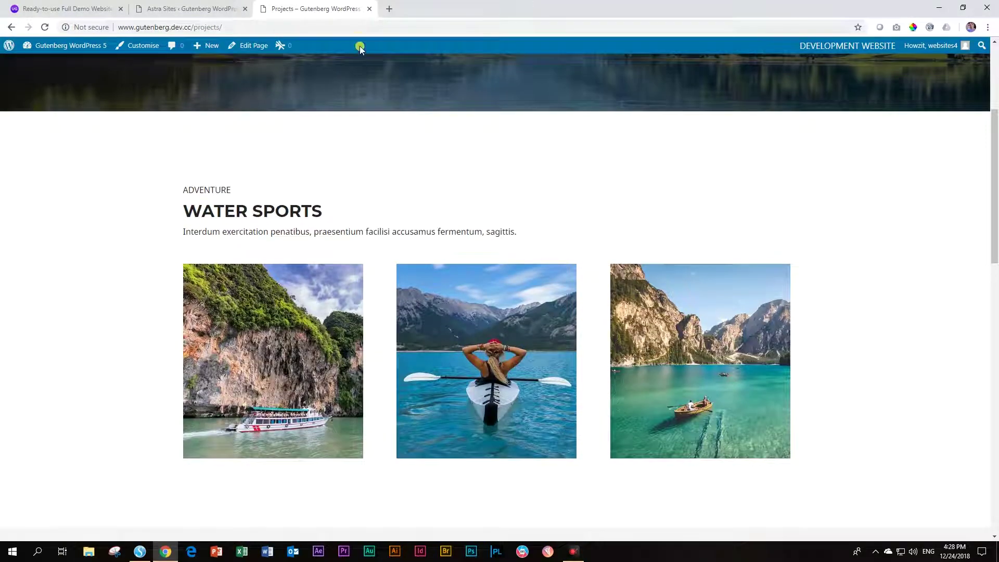
{"action": "scroll", "coordinate": [591, 169], "scroll_direction": "up", "scroll_amount": 3}
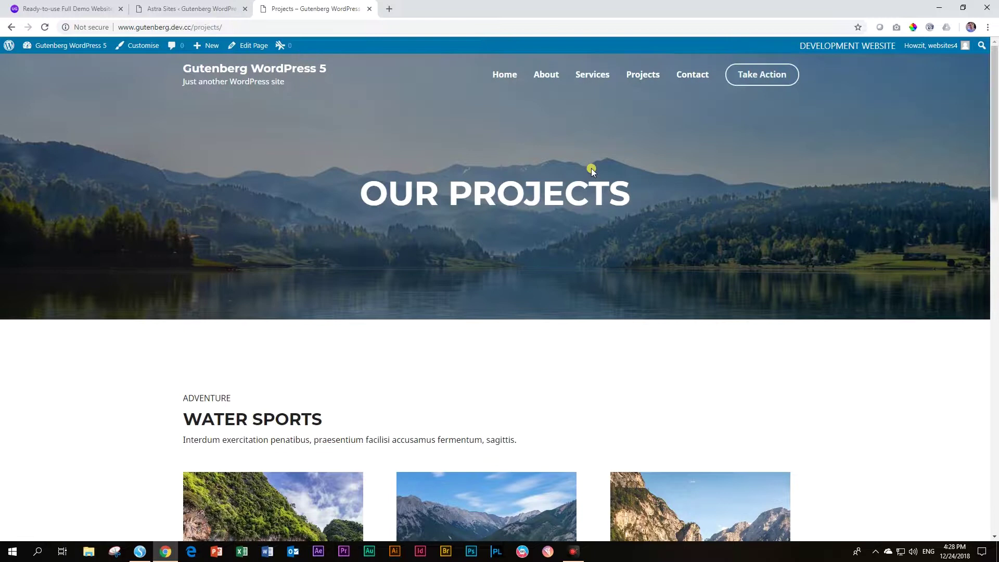
{"action": "left_click", "coordinate": [510, 75]}
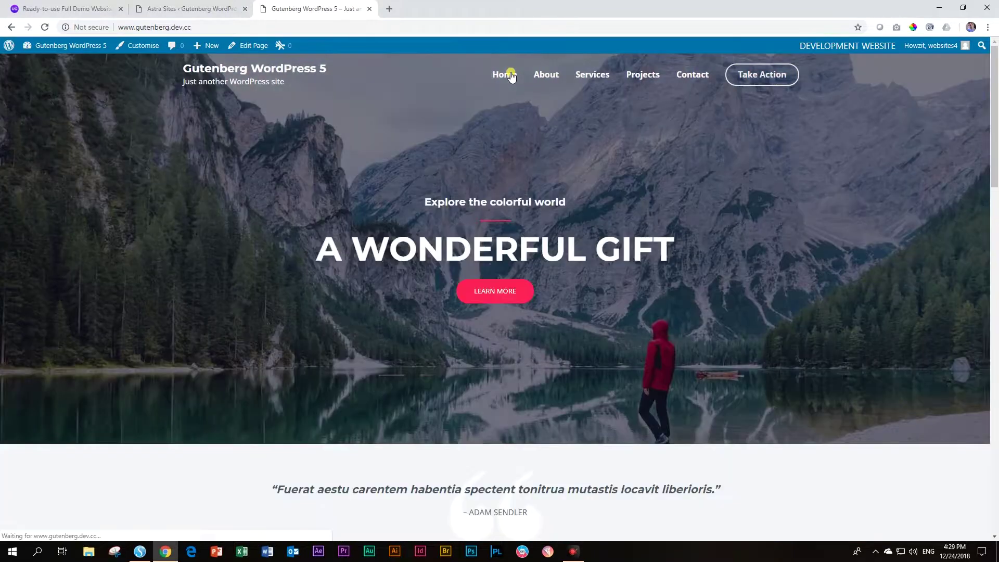
- Open the Home page in the block editor and save it with Ctrl+S
{"action": "left_click", "coordinate": [255, 47]}
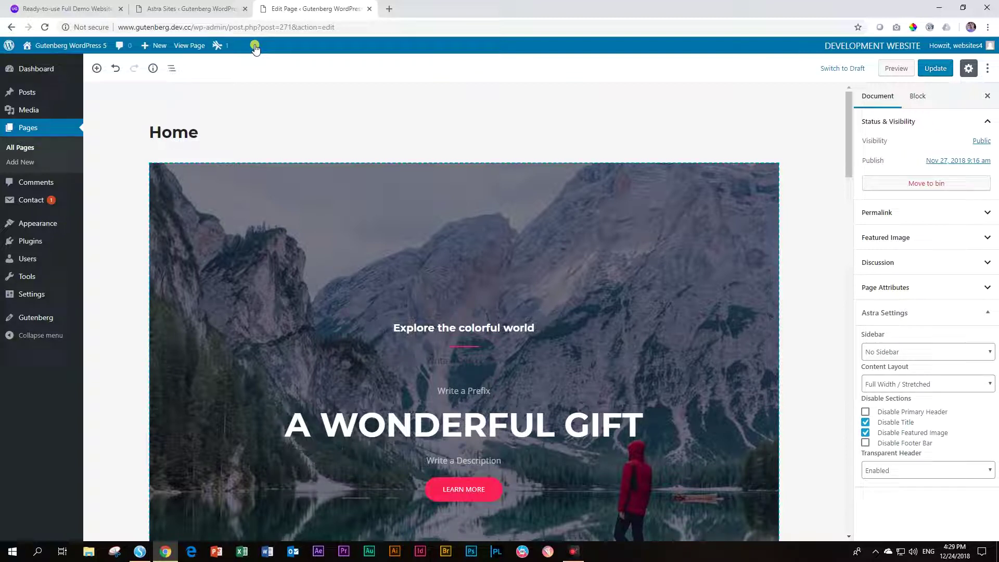
{"action": "key", "text": "ctrl+s"}
{"action": "scroll", "coordinate": [278, 160], "scroll_direction": "down", "scroll_amount": 3}
{"action": "scroll", "coordinate": [278, 163], "scroll_direction": "down", "scroll_amount": 3}
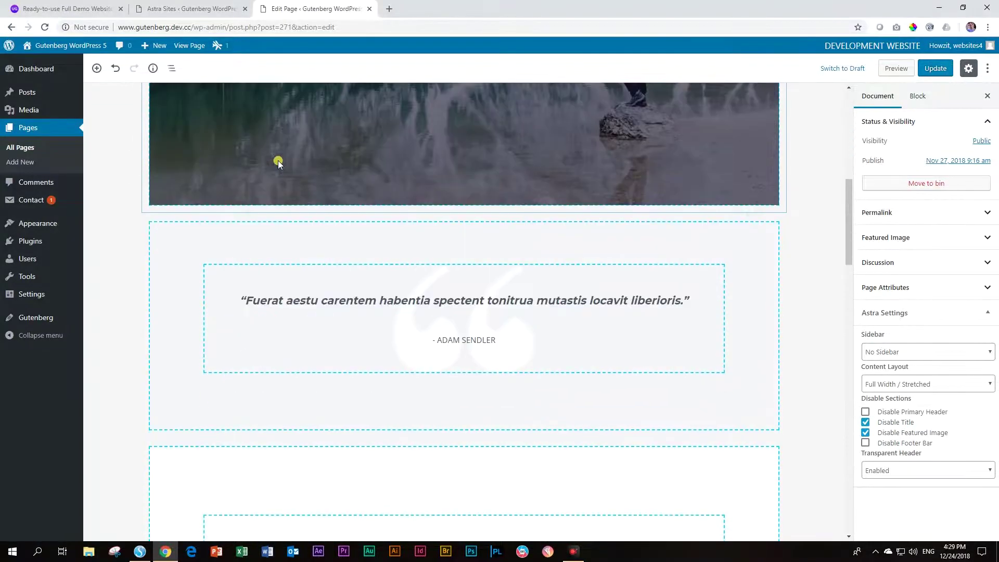
{"action": "scroll", "coordinate": [278, 161], "scroll_direction": "down", "scroll_amount": 3}
{"action": "scroll", "coordinate": [278, 177], "scroll_direction": "up", "scroll_amount": 4}
{"action": "scroll", "coordinate": [278, 179], "scroll_direction": "up", "scroll_amount": 3}
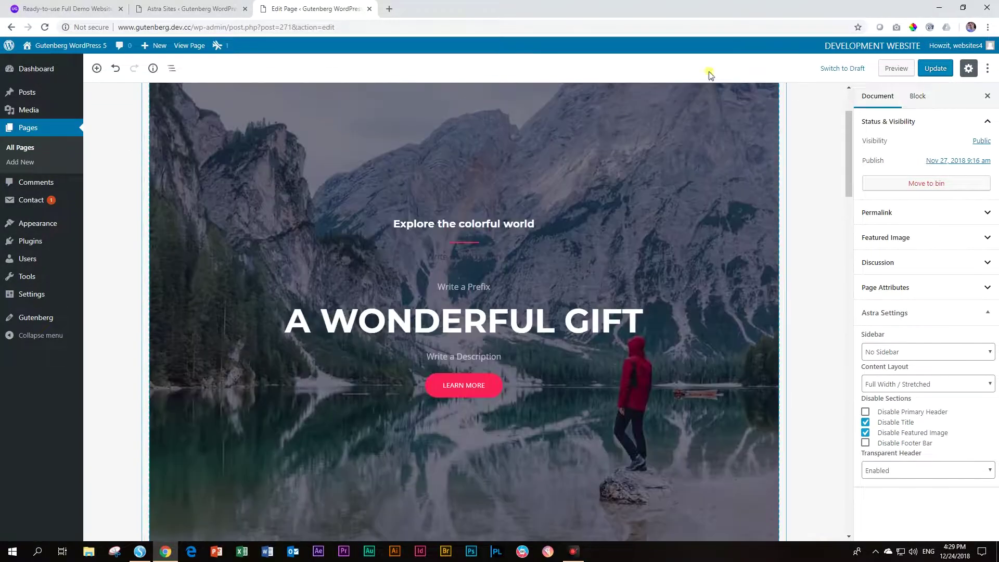
{"action": "scroll", "coordinate": [182, 167], "scroll_direction": "up", "scroll_amount": 2}
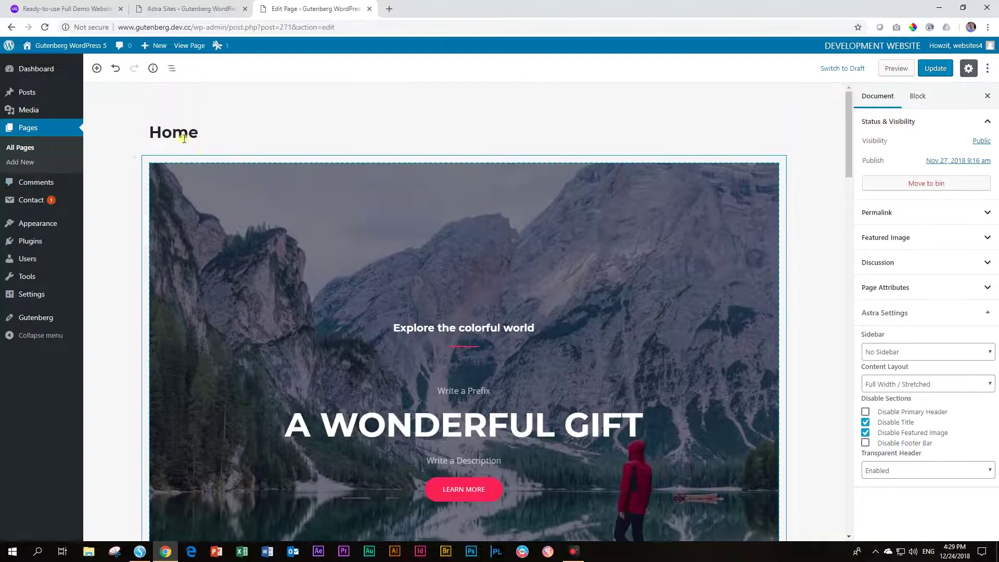
- Select the cover Section block, then the A WONDERFUL GIFT Info Box inside it
{"action": "left_click", "coordinate": [214, 205]}
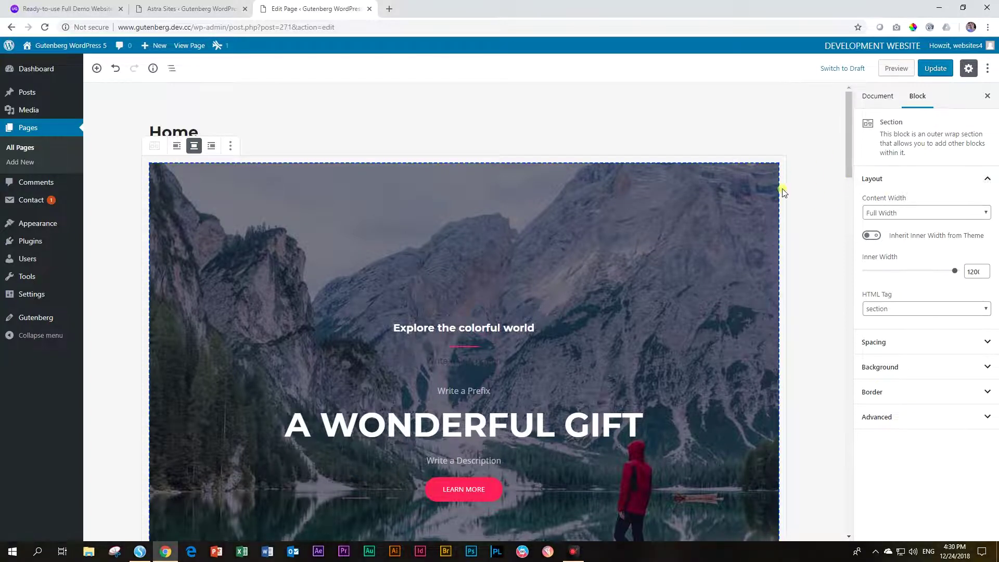
{"action": "scroll", "coordinate": [687, 213], "scroll_direction": "down", "scroll_amount": 1}
{"action": "scroll", "coordinate": [686, 214], "scroll_direction": "down", "scroll_amount": 3}
{"action": "scroll", "coordinate": [687, 215], "scroll_direction": "up", "scroll_amount": 3}
{"action": "scroll", "coordinate": [703, 226], "scroll_direction": "down", "scroll_amount": 3}
{"action": "scroll", "coordinate": [704, 226], "scroll_direction": "down", "scroll_amount": 4}
{"action": "scroll", "coordinate": [703, 225], "scroll_direction": "up", "scroll_amount": 3}
{"action": "scroll", "coordinate": [704, 224], "scroll_direction": "up", "scroll_amount": 1}
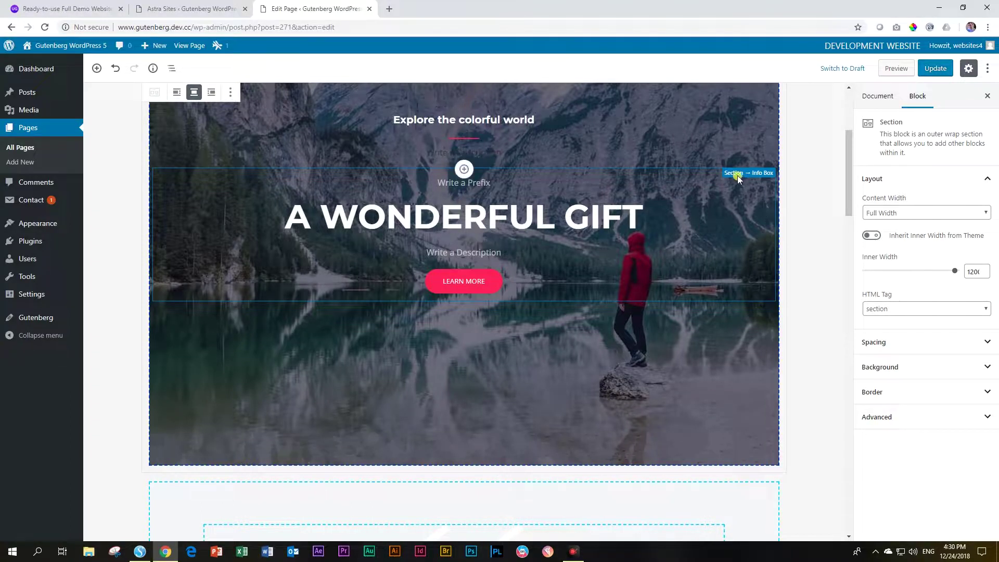
{"action": "mouse_move", "coordinate": [724, 188]}
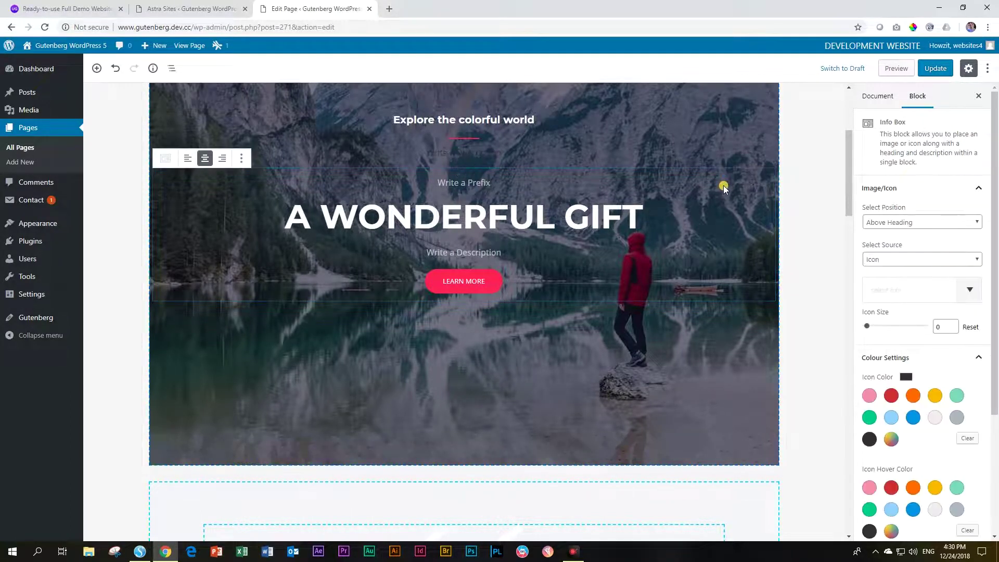
{"action": "left_click", "coordinate": [726, 184]}
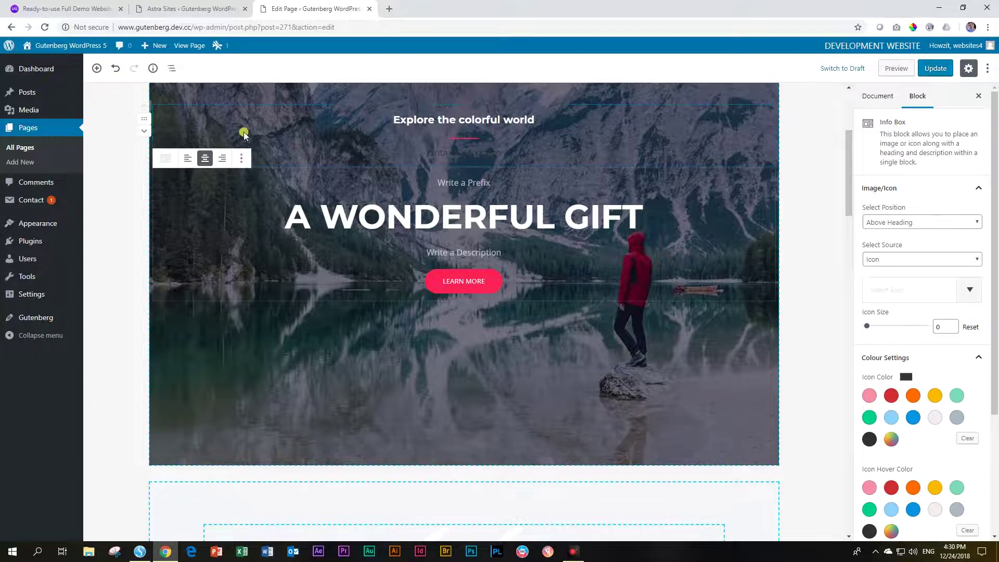
{"action": "mouse_move", "coordinate": [97, 69]}
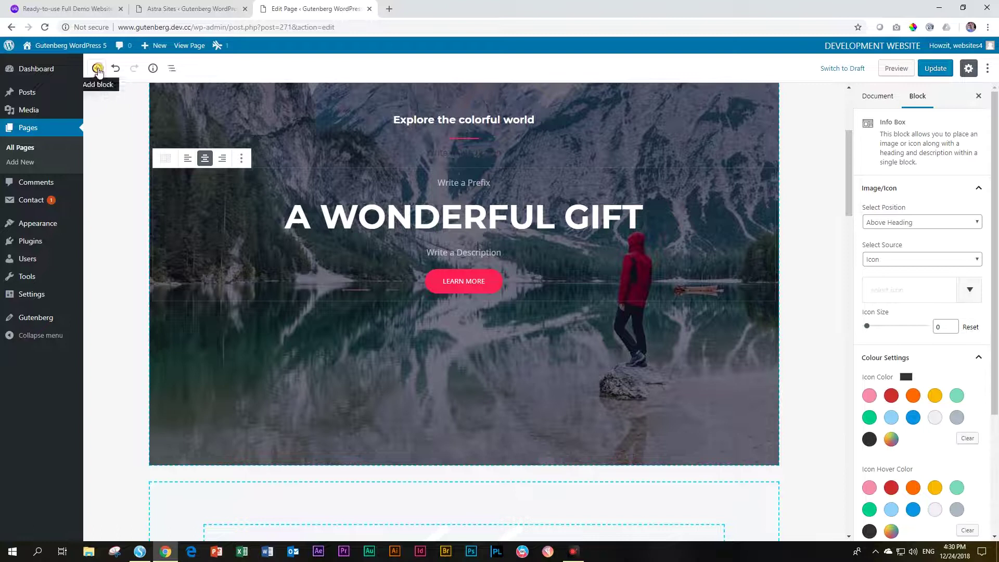
{"action": "left_click", "coordinate": [98, 68]}
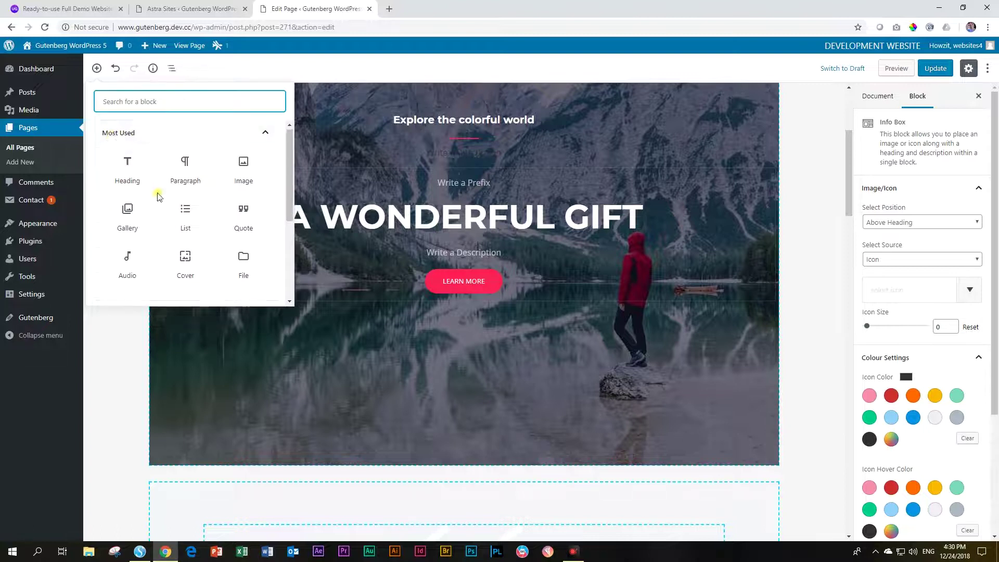
{"action": "scroll", "coordinate": [158, 257], "scroll_direction": "down", "scroll_amount": 2}
{"action": "scroll", "coordinate": [159, 257], "scroll_direction": "up", "scroll_amount": 2}
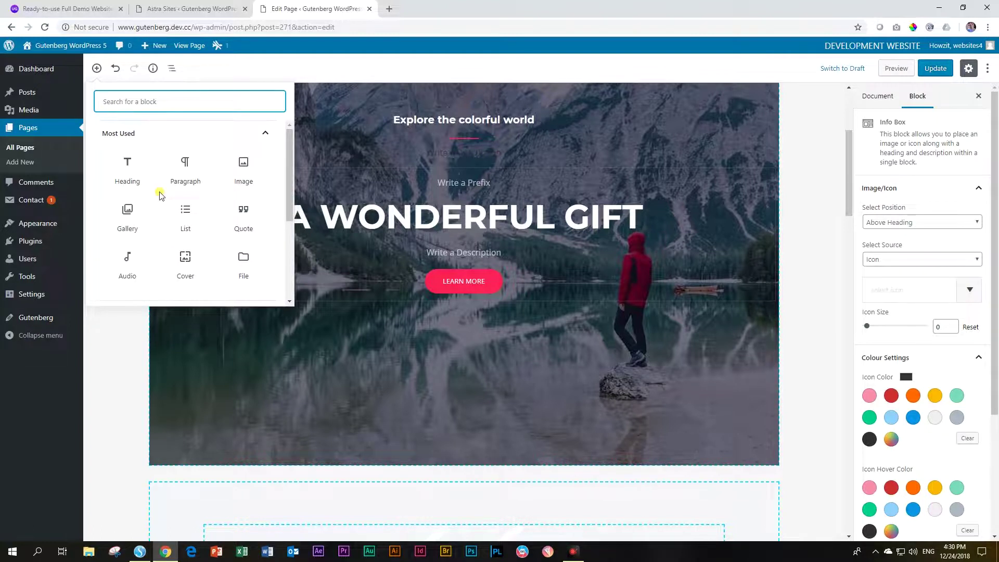
- In the block inserter, collapse Most Used and expand the UAGB Blocks category
{"action": "left_click", "coordinate": [117, 135]}
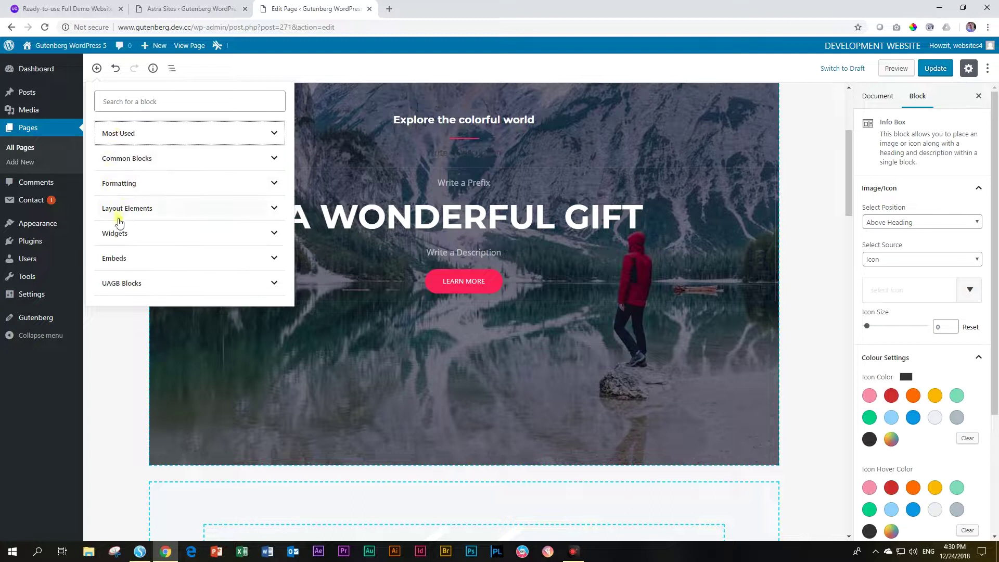
{"action": "left_click", "coordinate": [127, 285]}
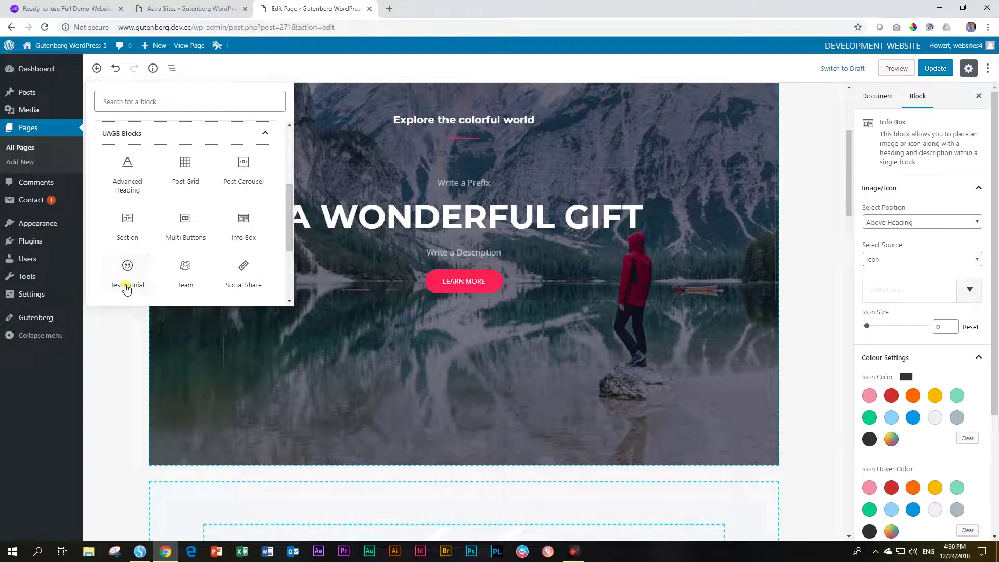
{"action": "scroll", "coordinate": [132, 250], "scroll_direction": "down", "scroll_amount": 2}
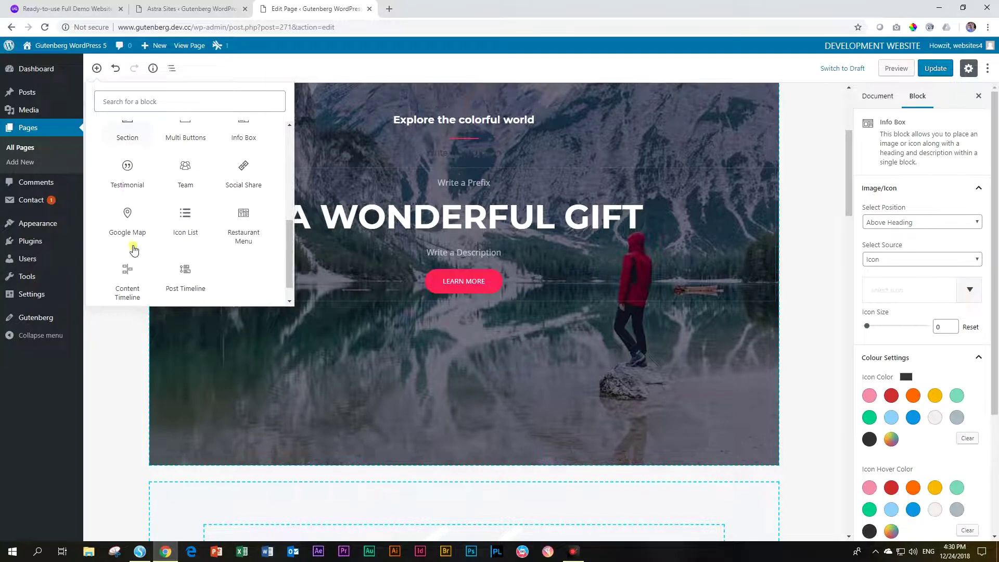
{"action": "scroll", "coordinate": [134, 251], "scroll_direction": "up", "scroll_amount": 2}
{"action": "scroll", "coordinate": [133, 250], "scroll_direction": "up", "scroll_amount": 1}
{"action": "scroll", "coordinate": [214, 234], "scroll_direction": "down", "scroll_amount": 3}
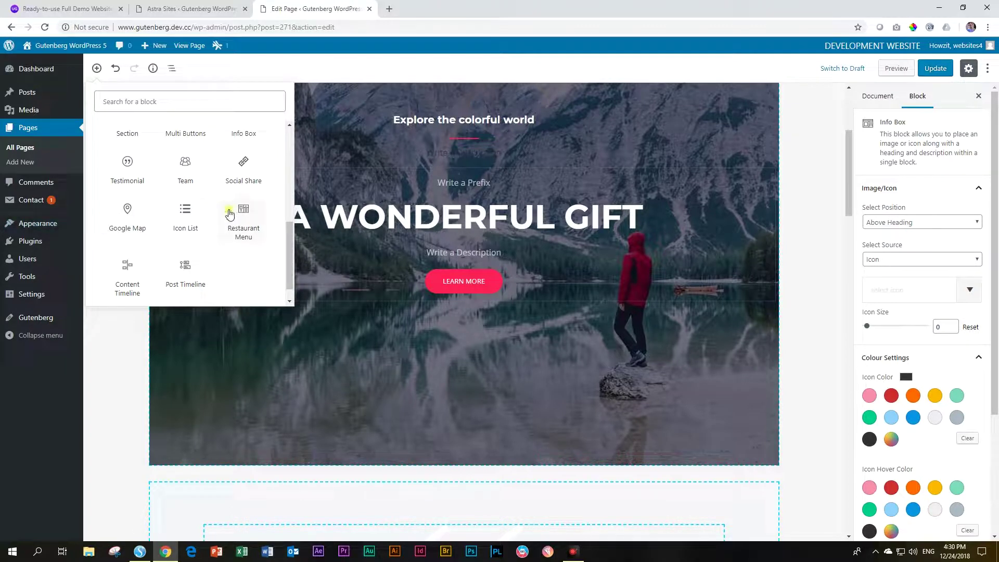
{"action": "scroll", "coordinate": [217, 239], "scroll_direction": "up", "scroll_amount": 2}
{"action": "scroll", "coordinate": [223, 244], "scroll_direction": "down", "scroll_amount": 2}
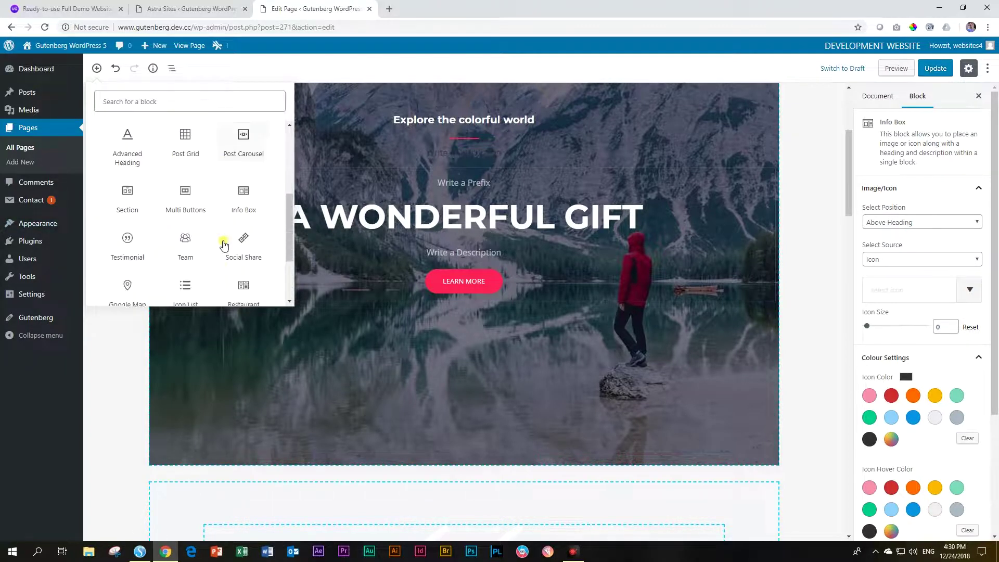
{"action": "scroll", "coordinate": [225, 245], "scroll_direction": "up", "scroll_amount": 3}
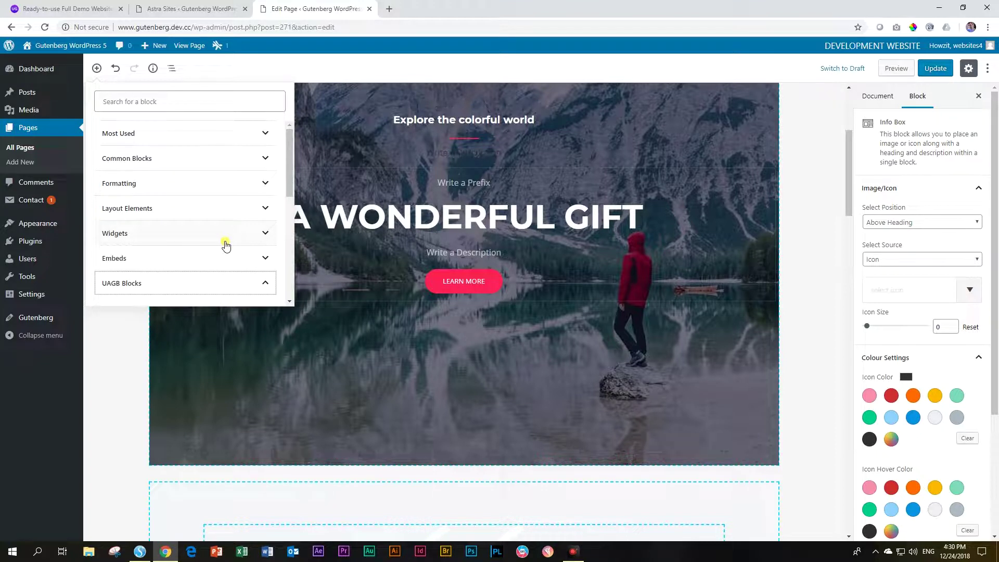
{"action": "scroll", "coordinate": [226, 246], "scroll_direction": "down", "scroll_amount": 3}
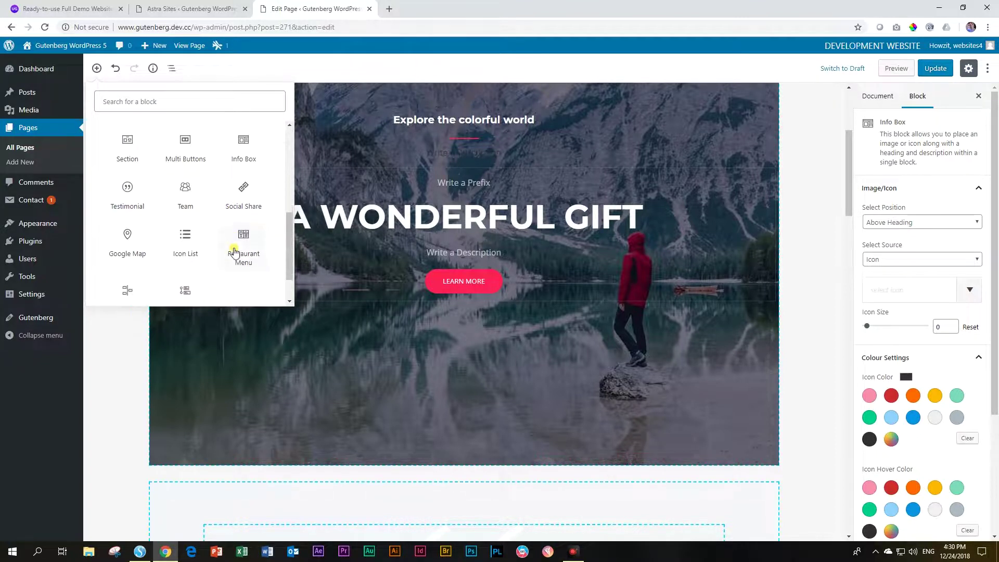
{"action": "scroll", "coordinate": [234, 253], "scroll_direction": "down", "scroll_amount": 1}
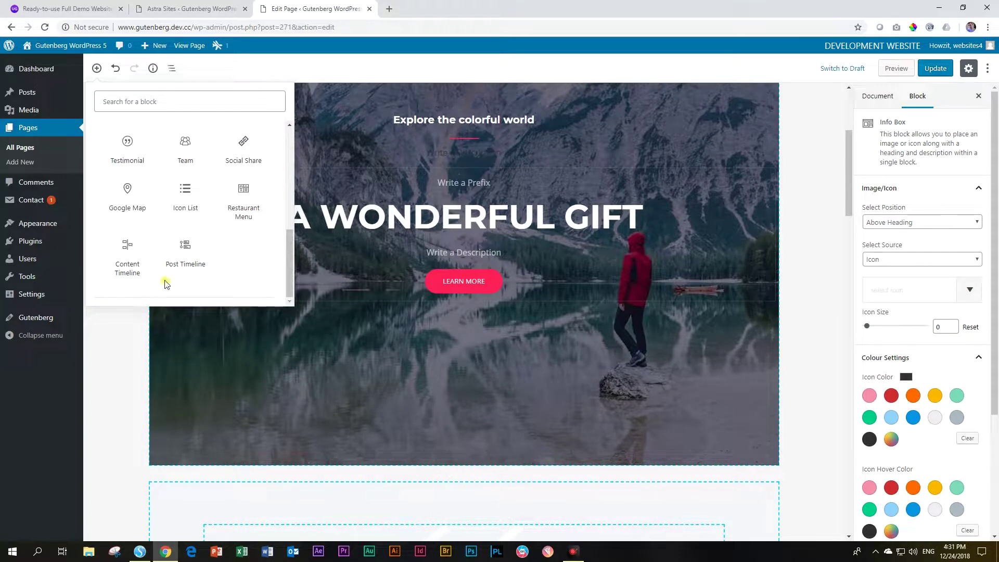
{"action": "scroll", "coordinate": [166, 281], "scroll_direction": "up", "scroll_amount": 1}
{"action": "scroll", "coordinate": [169, 208], "scroll_direction": "down", "scroll_amount": 1}
- Insert a UAGB Content Timeline block with five placeholder entries into the Home page hero
{"action": "left_click", "coordinate": [125, 264]}
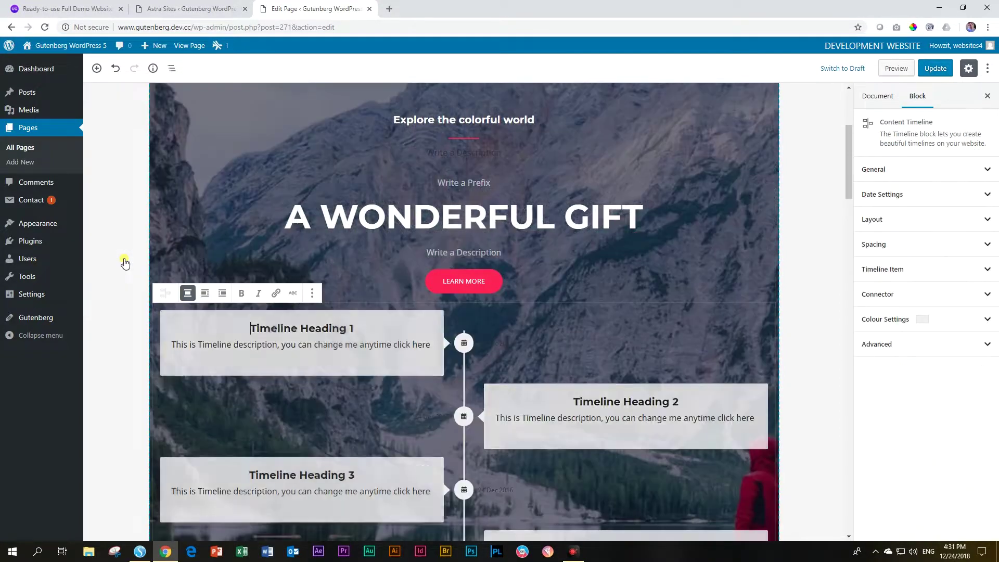
{"action": "scroll", "coordinate": [353, 250], "scroll_direction": "down", "scroll_amount": 1}
{"action": "scroll", "coordinate": [355, 254], "scroll_direction": "down", "scroll_amount": 2}
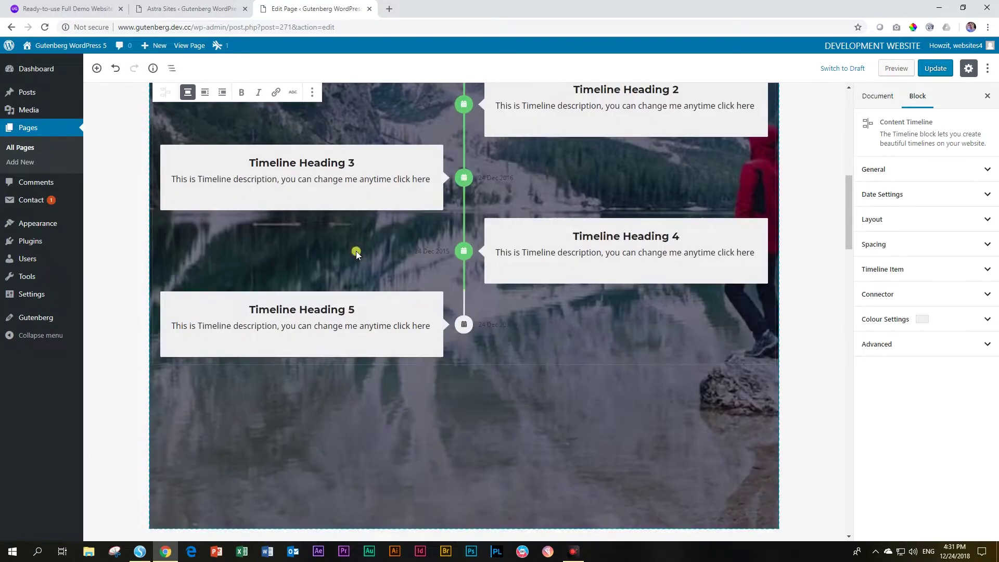
{"action": "scroll", "coordinate": [352, 253], "scroll_direction": "up", "scroll_amount": 2}
{"action": "scroll", "coordinate": [357, 263], "scroll_direction": "down", "scroll_amount": 1}
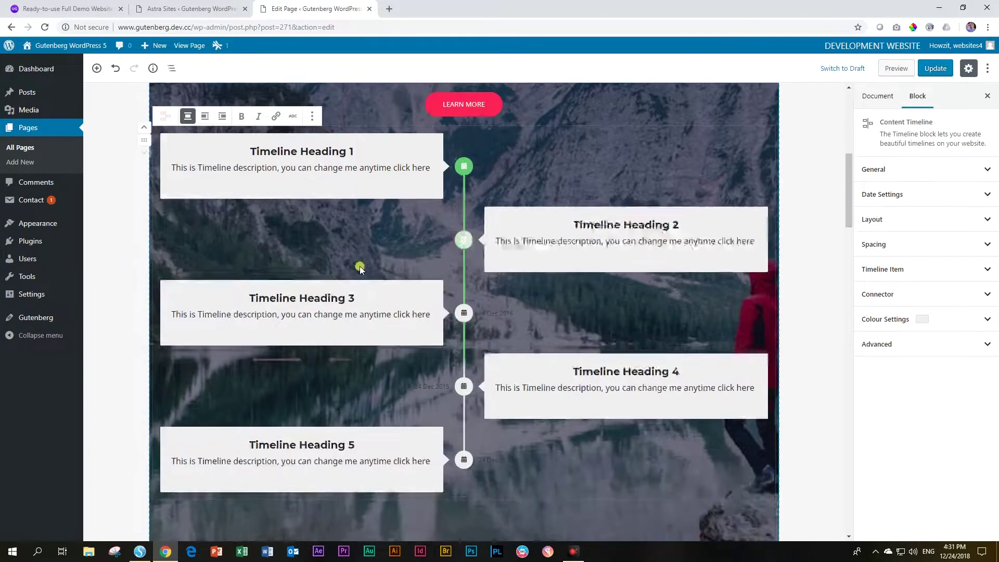
{"action": "scroll", "coordinate": [360, 266], "scroll_direction": "down", "scroll_amount": 2}
{"action": "scroll", "coordinate": [360, 265], "scroll_direction": "up", "scroll_amount": 2}
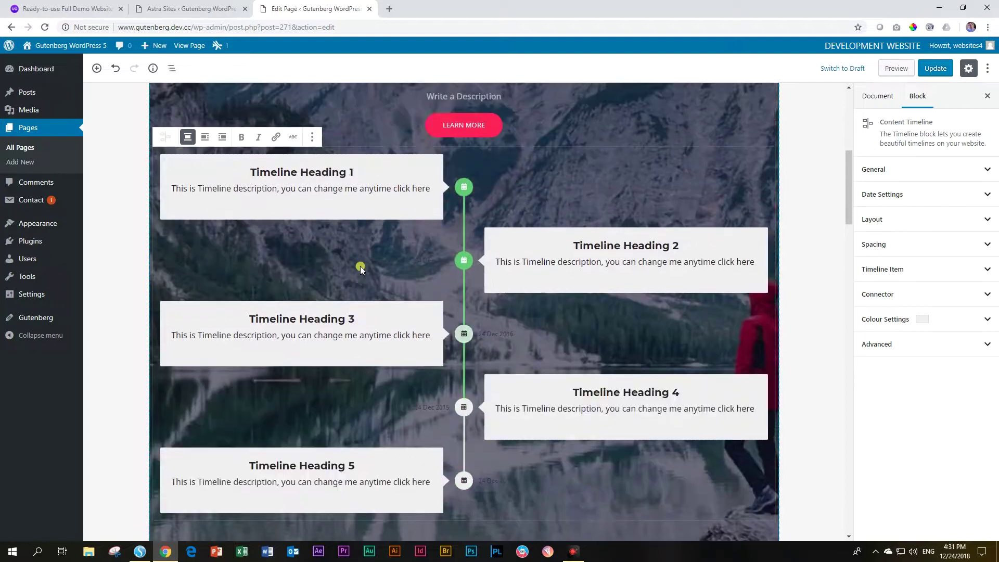
{"action": "scroll", "coordinate": [359, 264], "scroll_direction": "up", "scroll_amount": 1}
{"action": "scroll", "coordinate": [359, 264], "scroll_direction": "up", "scroll_amount": 2}
{"action": "scroll", "coordinate": [360, 266], "scroll_direction": "down", "scroll_amount": 2}
{"action": "scroll", "coordinate": [362, 266], "scroll_direction": "down", "scroll_amount": 2}
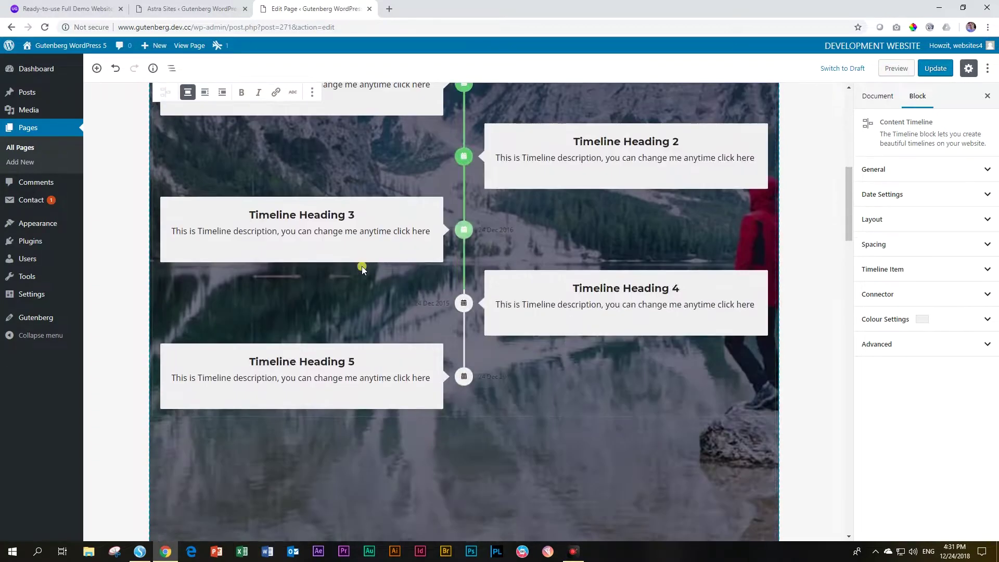